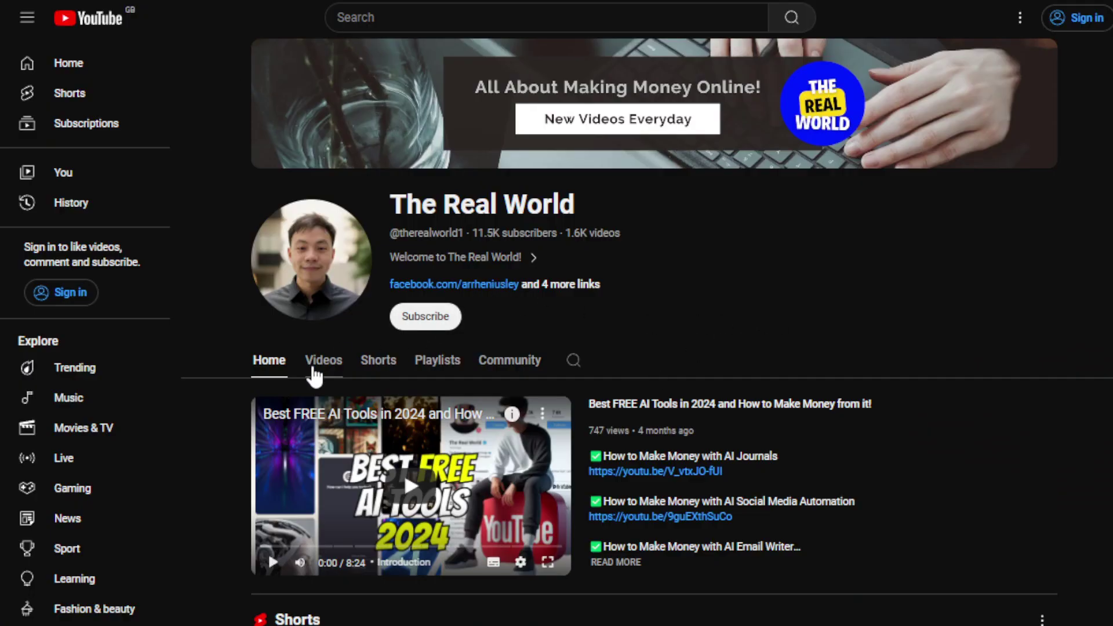
- Browse The Real World channel's uploaded videos from the latest back to older ones, and return to the channel's home page
{"action": "left_click", "coordinate": [313, 374]}
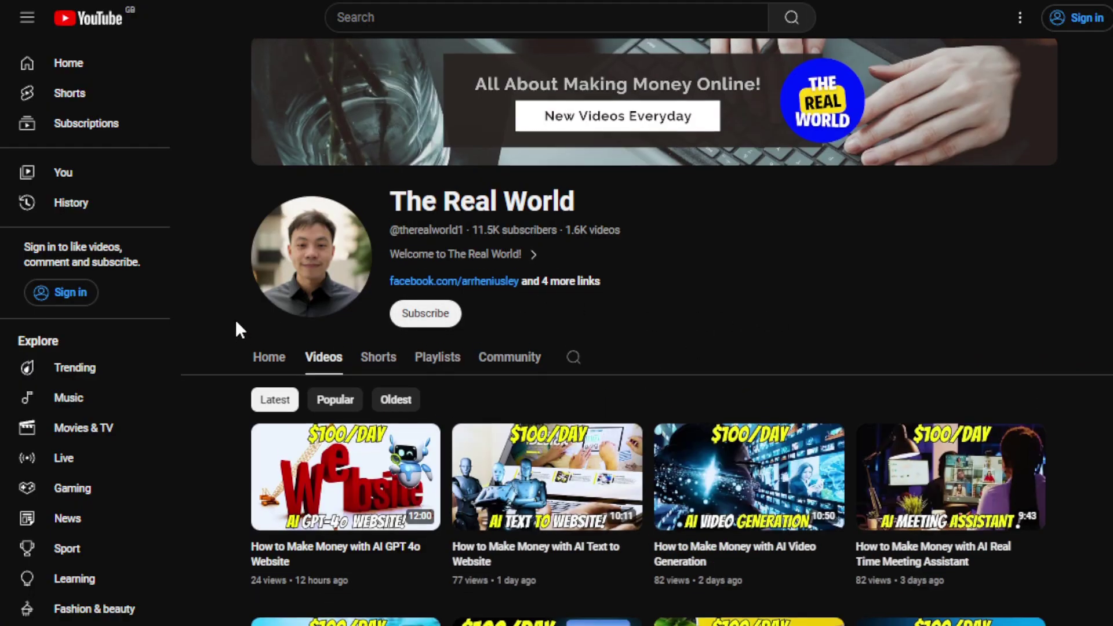
{"action": "scroll", "coordinate": [238, 330], "scroll_direction": "down", "scroll_amount": 5}
{"action": "scroll", "coordinate": [229, 383], "scroll_direction": "down", "scroll_amount": 9}
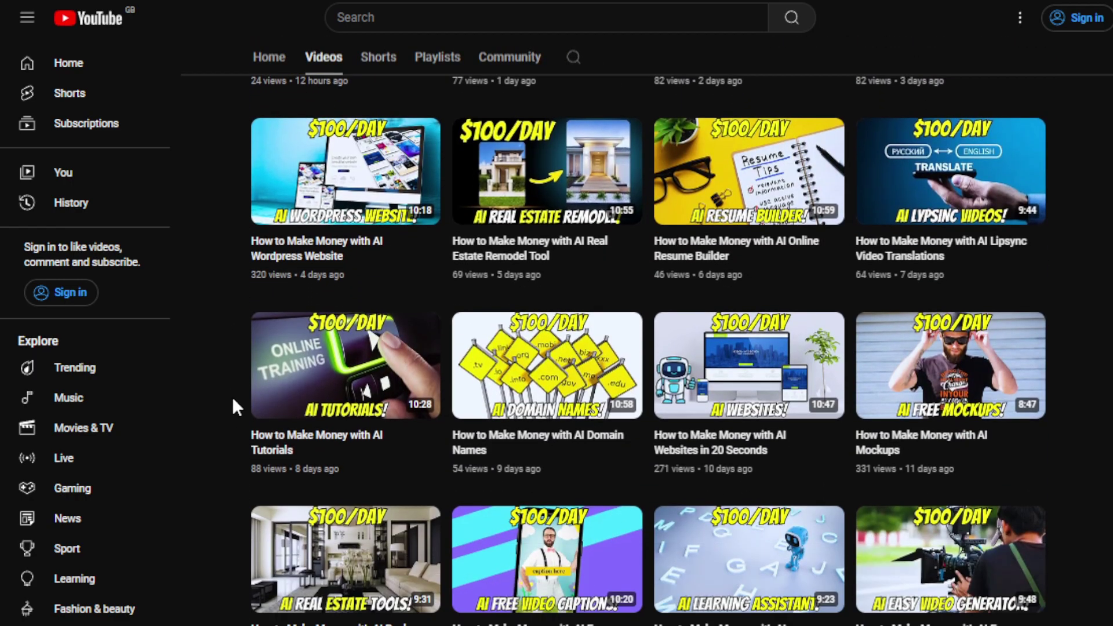
{"action": "scroll", "coordinate": [235, 406], "scroll_direction": "down", "scroll_amount": 9}
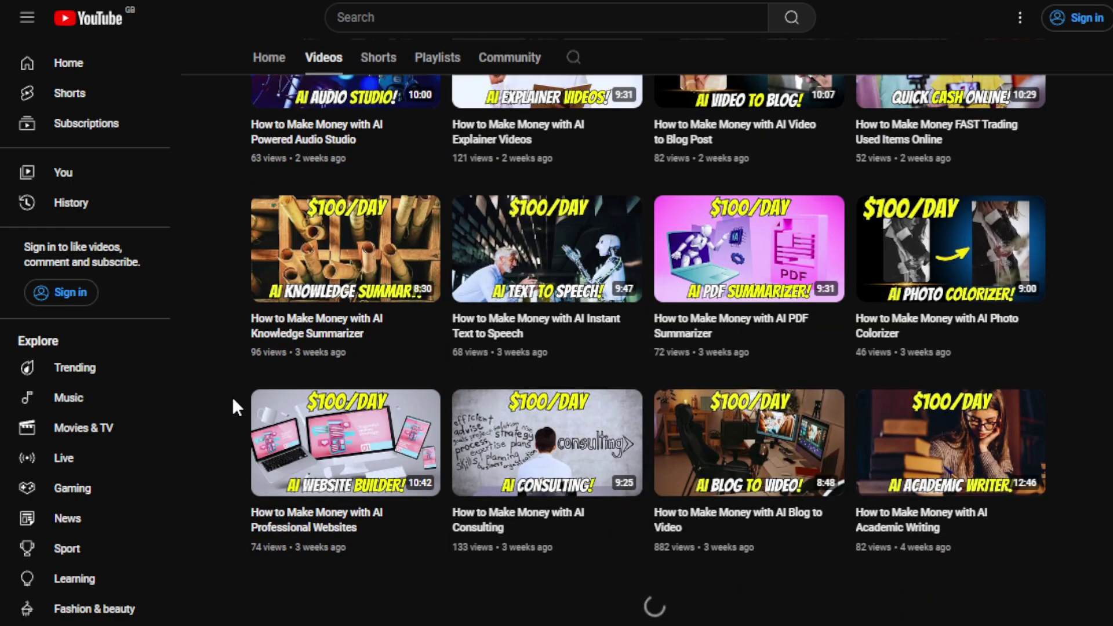
{"action": "scroll", "coordinate": [249, 430], "scroll_direction": "down", "scroll_amount": 3}
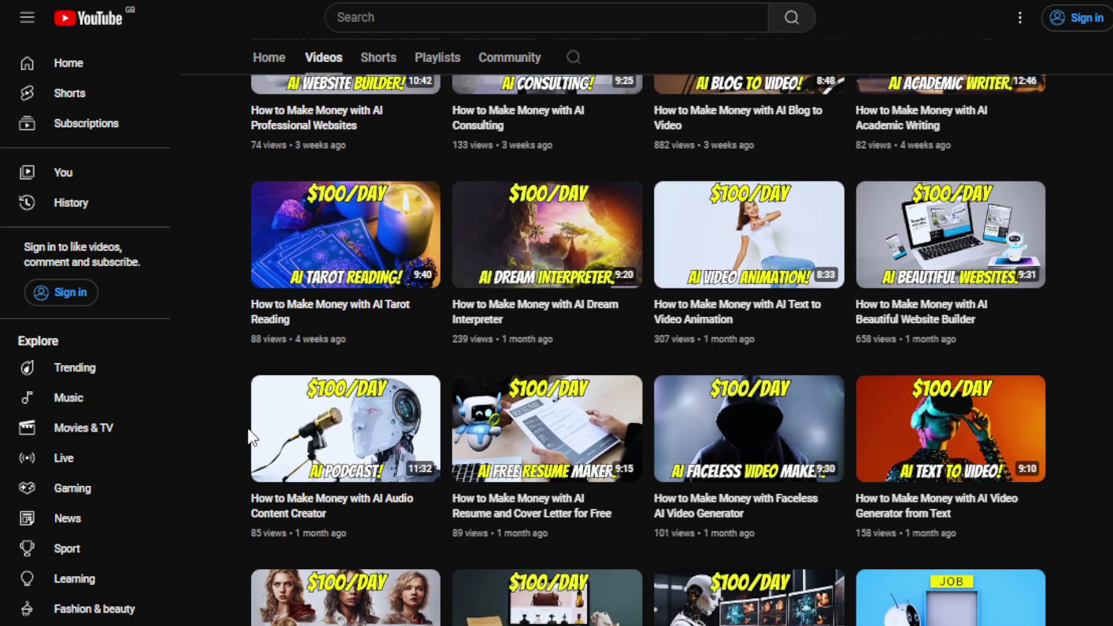
{"action": "scroll", "coordinate": [249, 436], "scroll_direction": "down", "scroll_amount": 7}
{"action": "scroll", "coordinate": [249, 436], "scroll_direction": "down", "scroll_amount": 2}
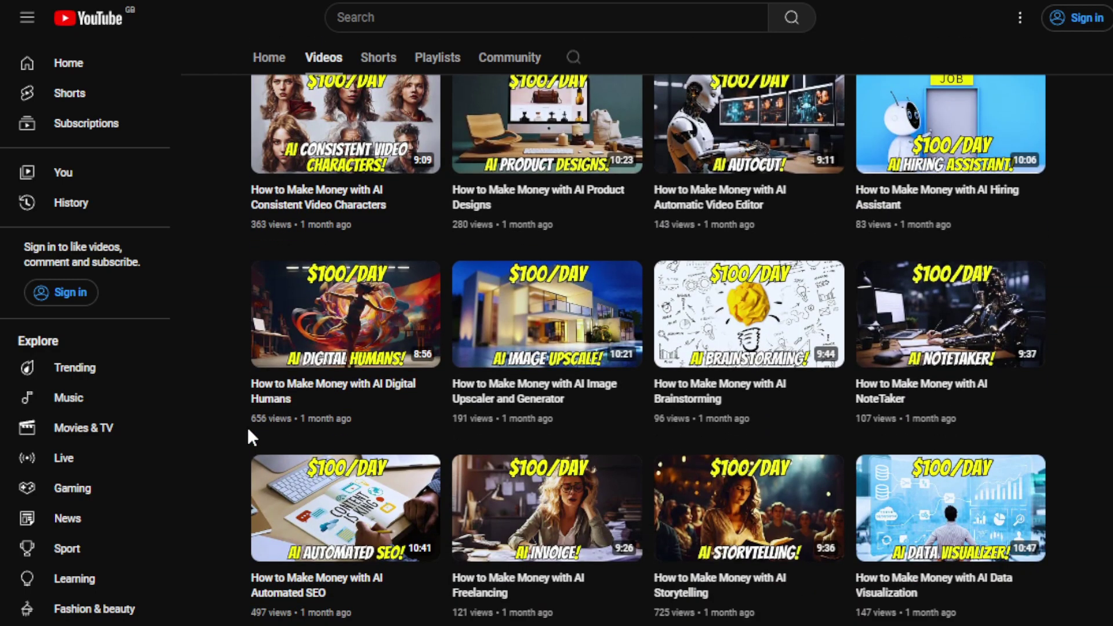
{"action": "scroll", "coordinate": [248, 430], "scroll_direction": "down", "scroll_amount": 7}
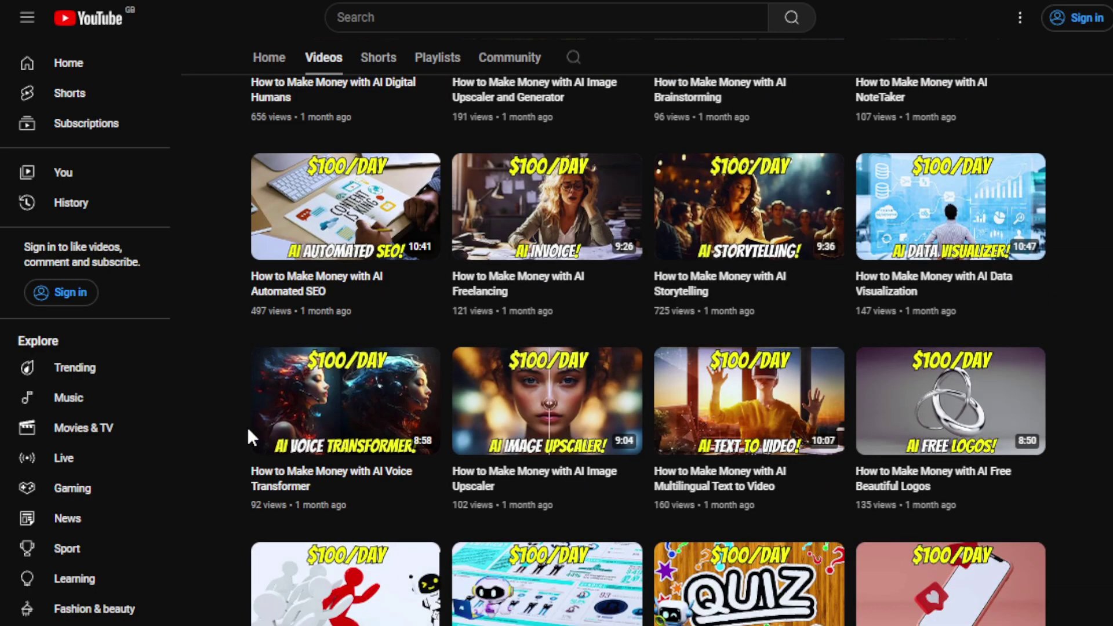
{"action": "scroll", "coordinate": [224, 420], "scroll_direction": "down", "scroll_amount": 4}
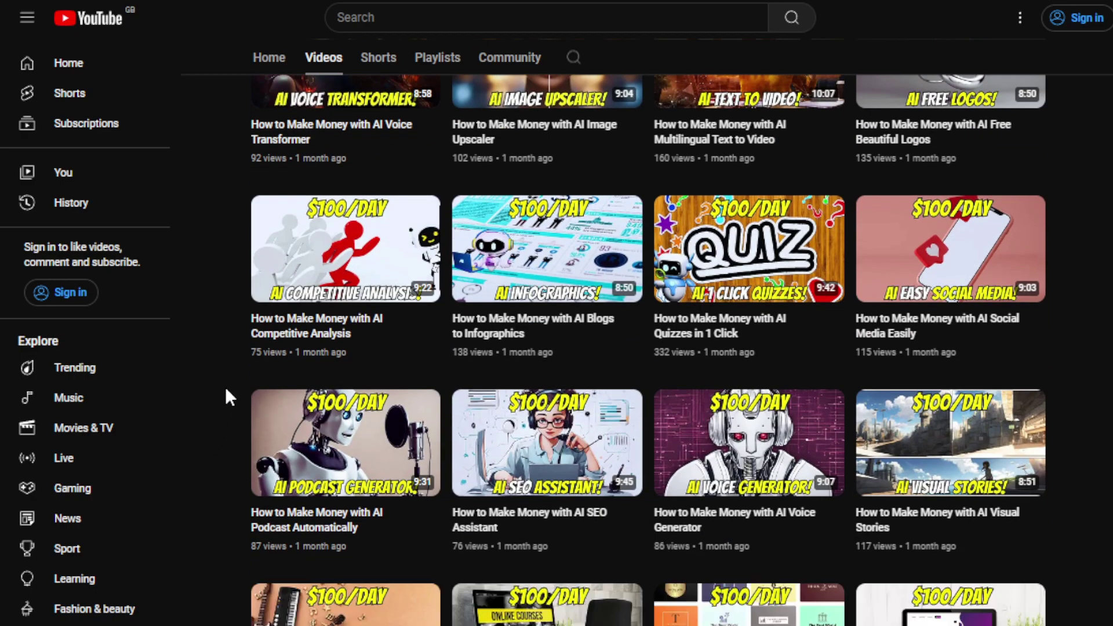
{"action": "scroll", "coordinate": [225, 400], "scroll_direction": "down", "scroll_amount": 3}
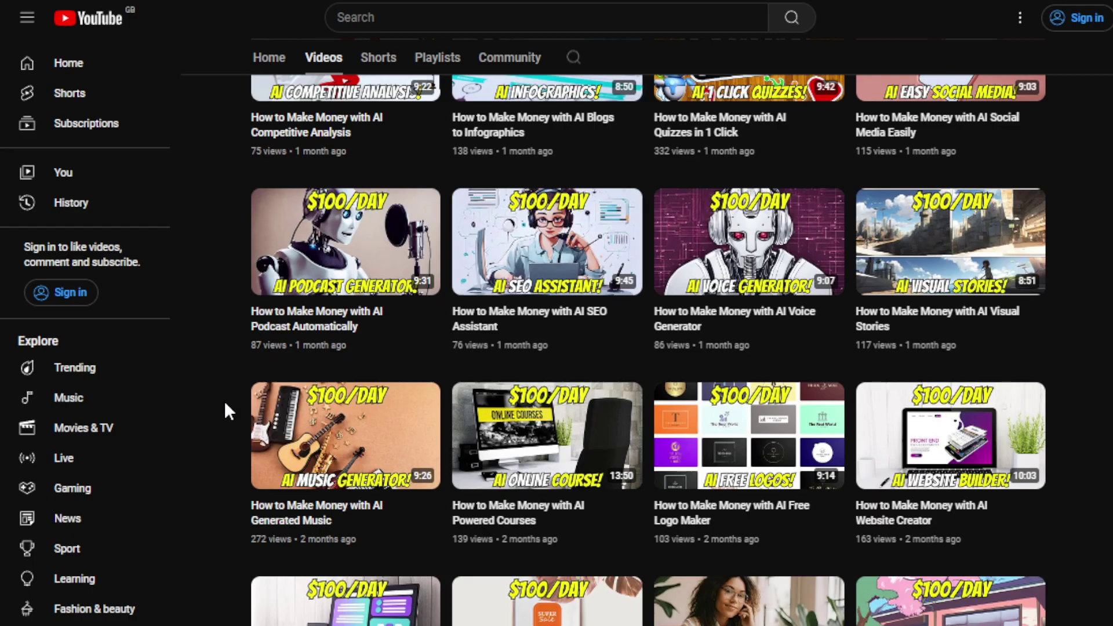
{"action": "scroll", "coordinate": [225, 404], "scroll_direction": "down", "scroll_amount": 5}
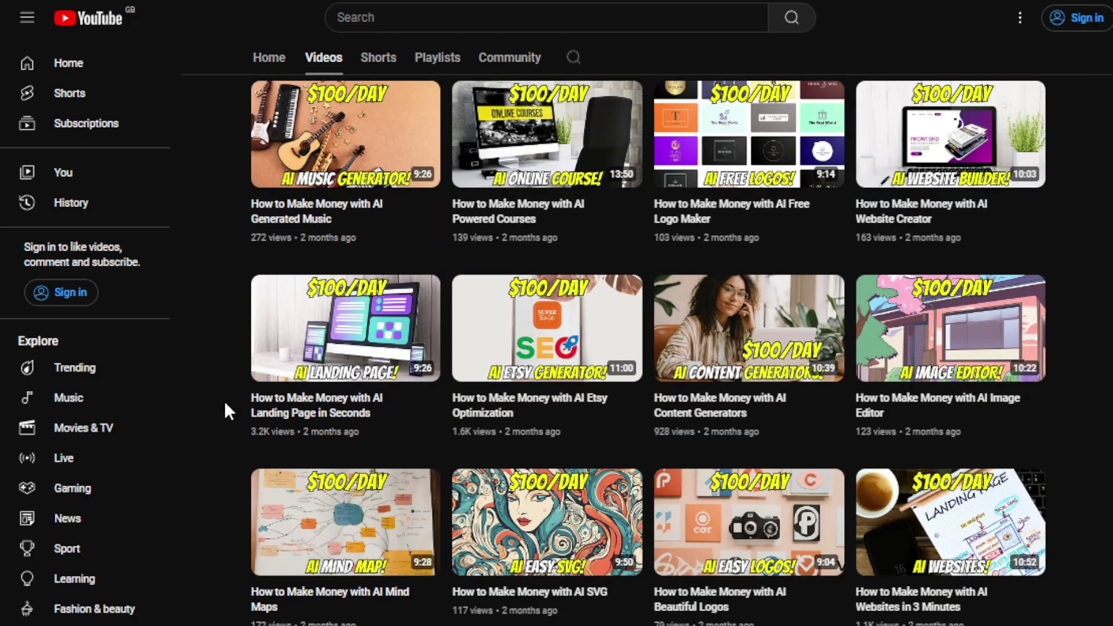
{"action": "scroll", "coordinate": [225, 404], "scroll_direction": "down", "scroll_amount": 5}
{"action": "scroll", "coordinate": [225, 410], "scroll_direction": "down", "scroll_amount": 6}
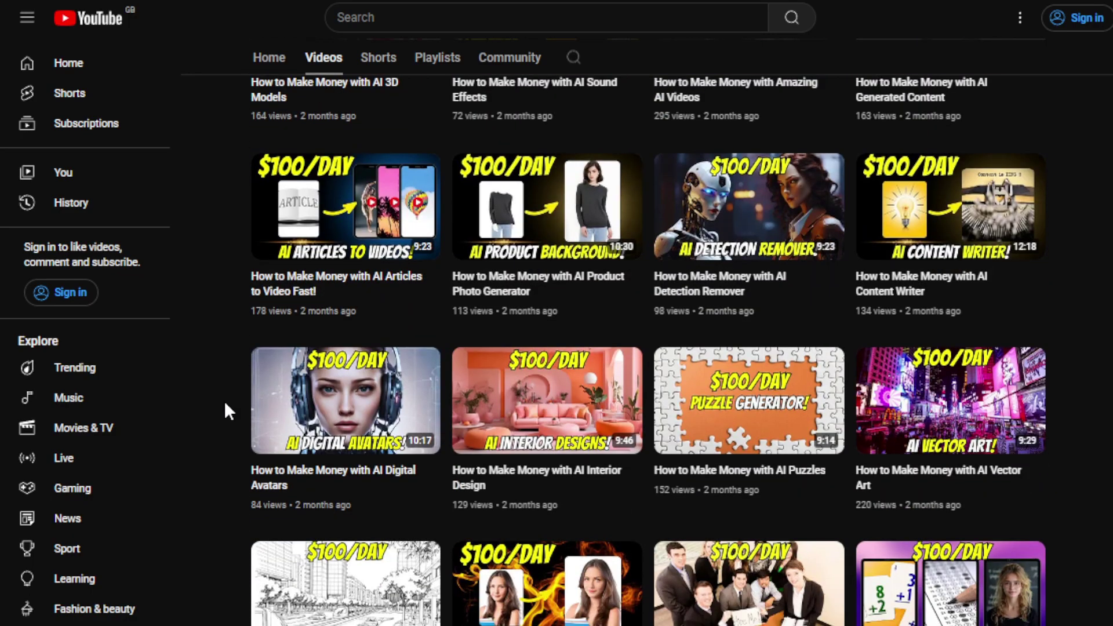
{"action": "scroll", "coordinate": [224, 410], "scroll_direction": "down", "scroll_amount": 3}
{"action": "scroll", "coordinate": [226, 410], "scroll_direction": "down", "scroll_amount": 7}
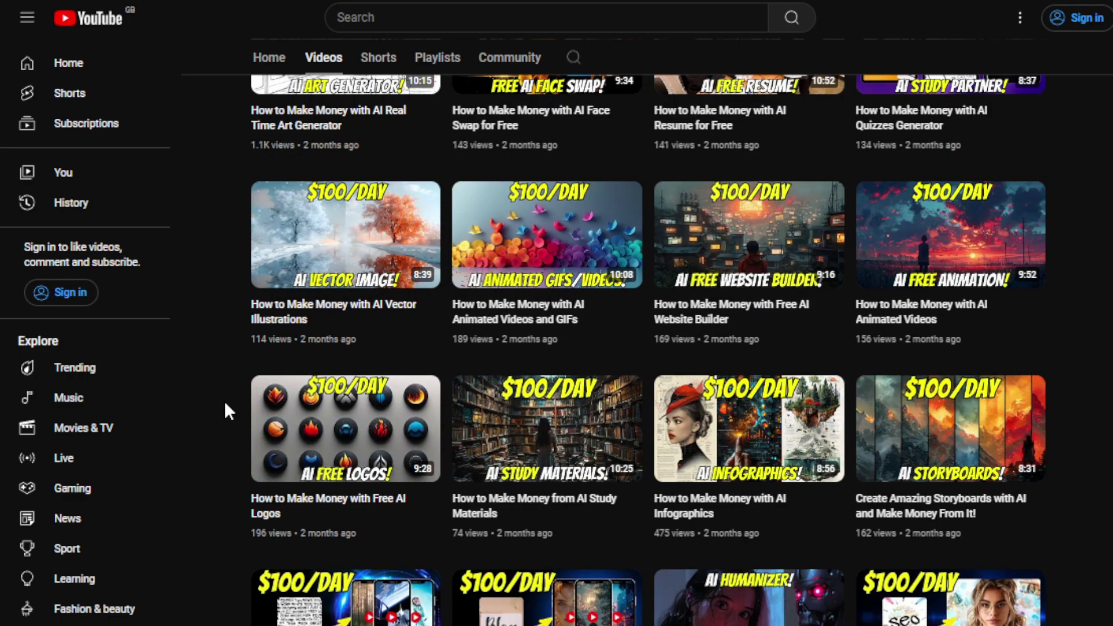
{"action": "scroll", "coordinate": [226, 410], "scroll_direction": "down", "scroll_amount": 5}
{"action": "scroll", "coordinate": [210, 313], "scroll_direction": "down", "scroll_amount": 7}
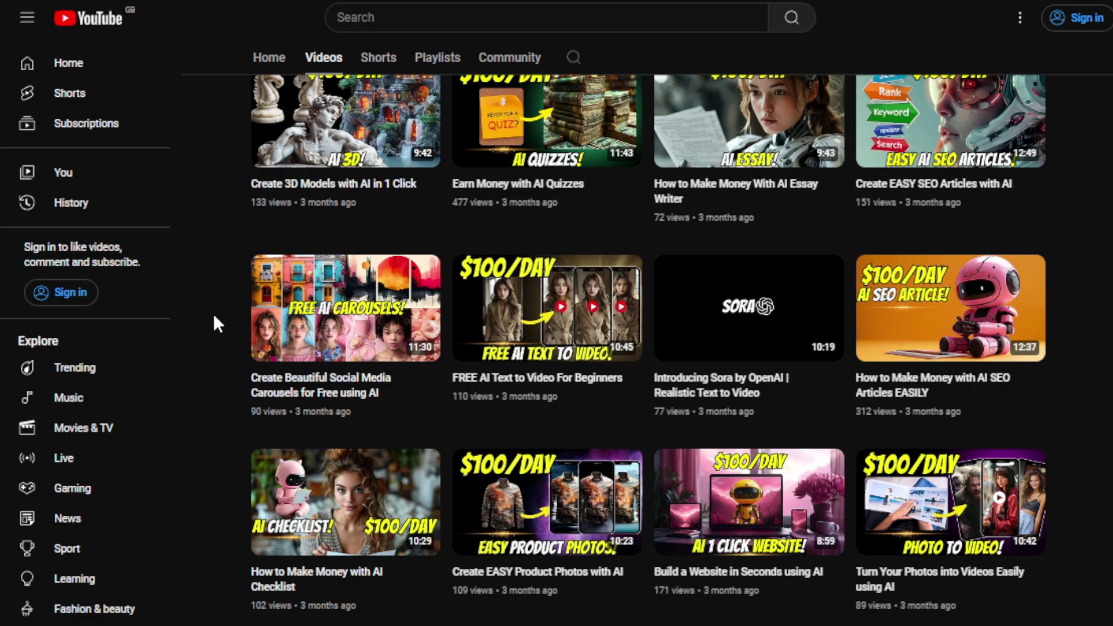
{"action": "scroll", "coordinate": [219, 335], "scroll_direction": "down", "scroll_amount": 3}
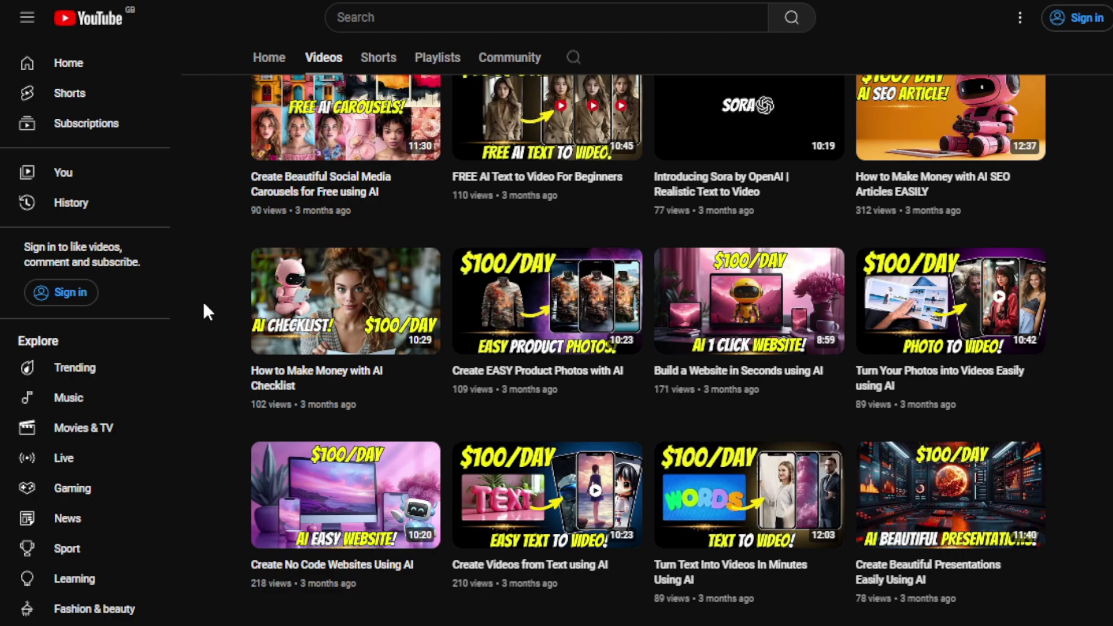
{"action": "left_click", "coordinate": [269, 58]}
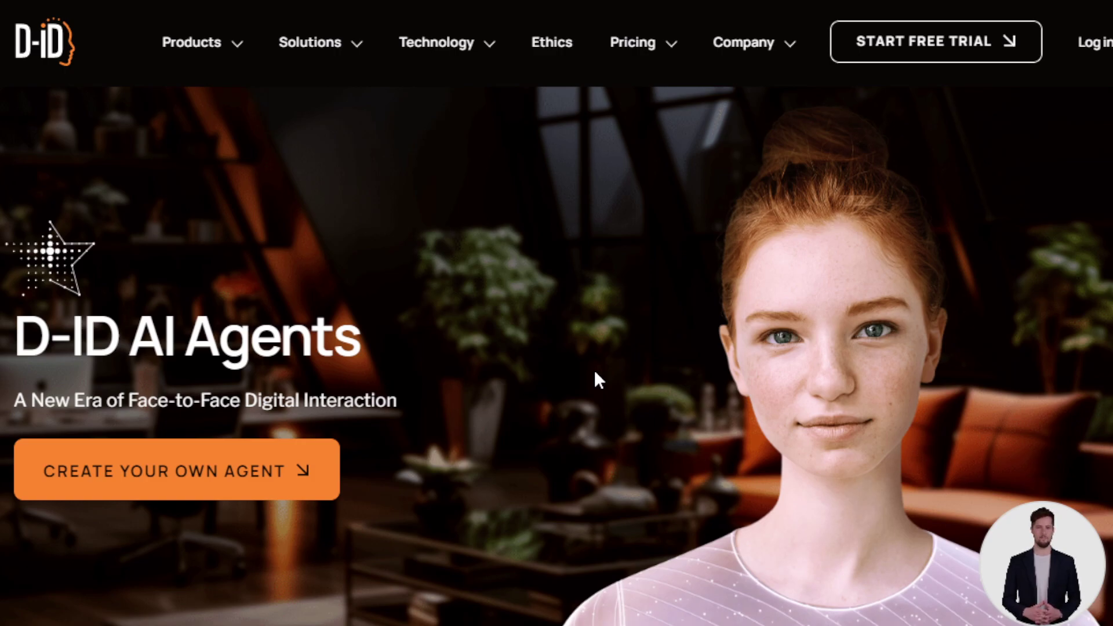
- Read through the D-ID AI Agents page, covering how agents are created, what sets them apart and their use cases
{"action": "scroll", "coordinate": [363, 390], "scroll_direction": "down", "scroll_amount": 5}
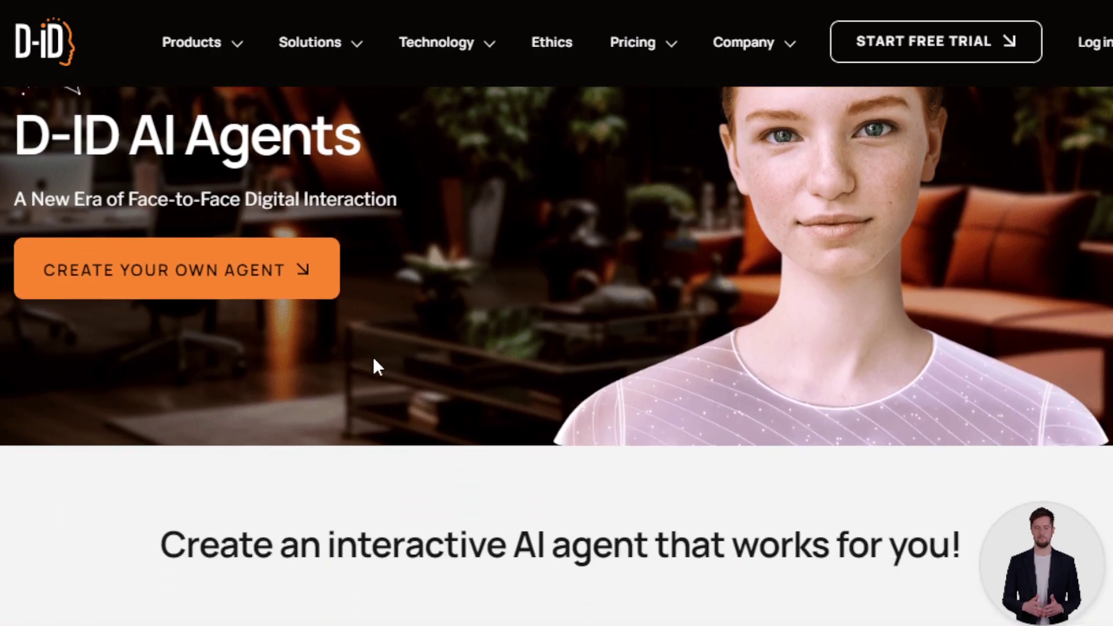
{"action": "scroll", "coordinate": [419, 344], "scroll_direction": "down", "scroll_amount": 3}
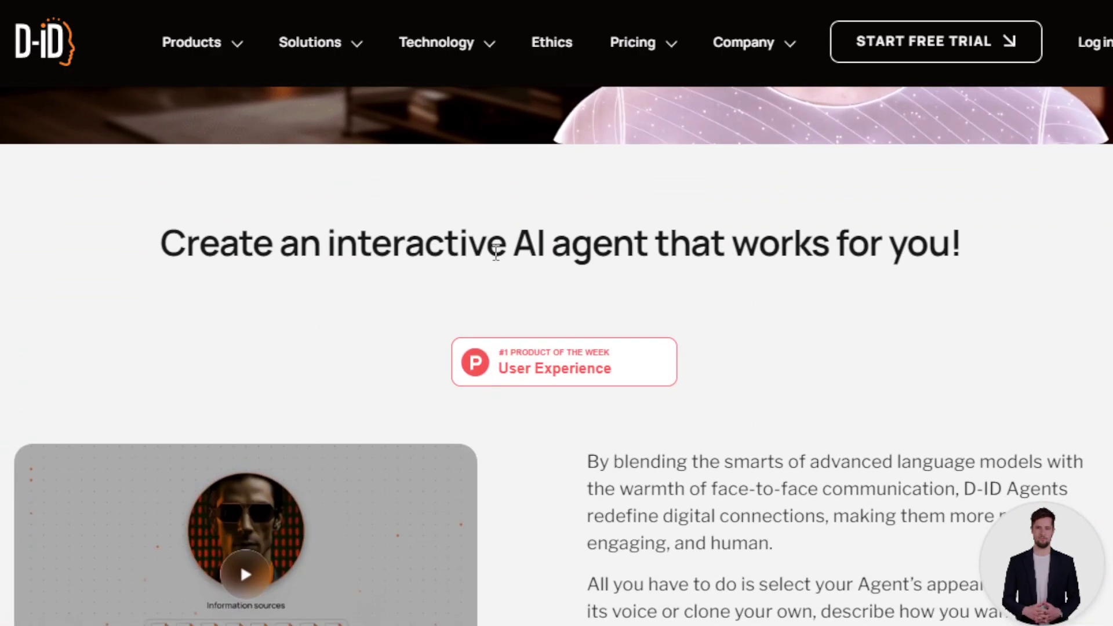
{"action": "scroll", "coordinate": [495, 251], "scroll_direction": "down", "scroll_amount": 2}
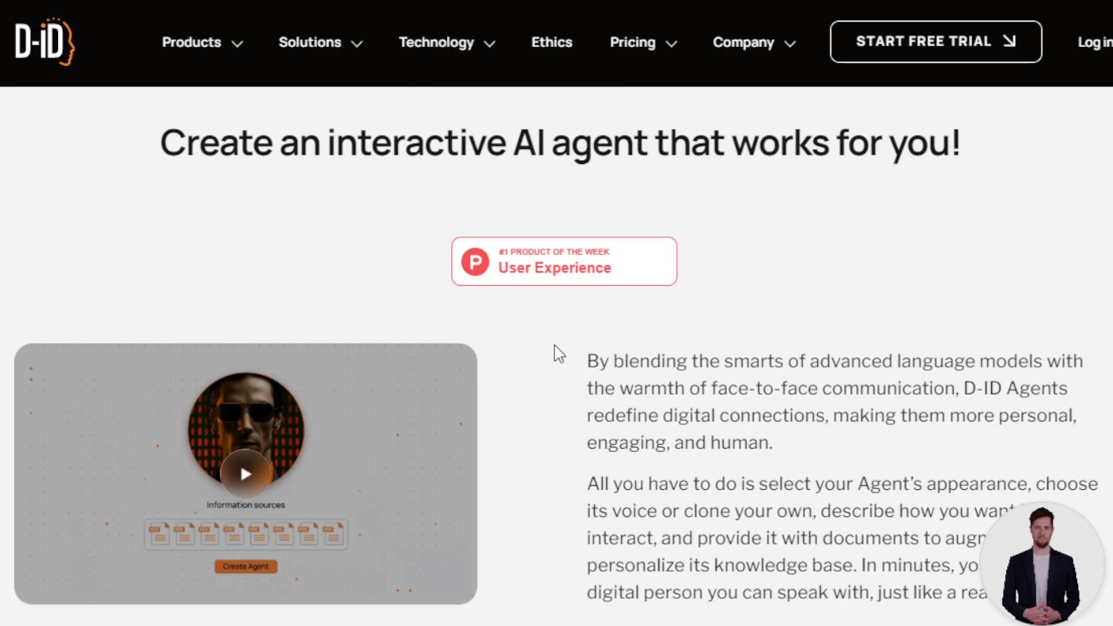
{"action": "scroll", "coordinate": [558, 353], "scroll_direction": "down", "scroll_amount": 2}
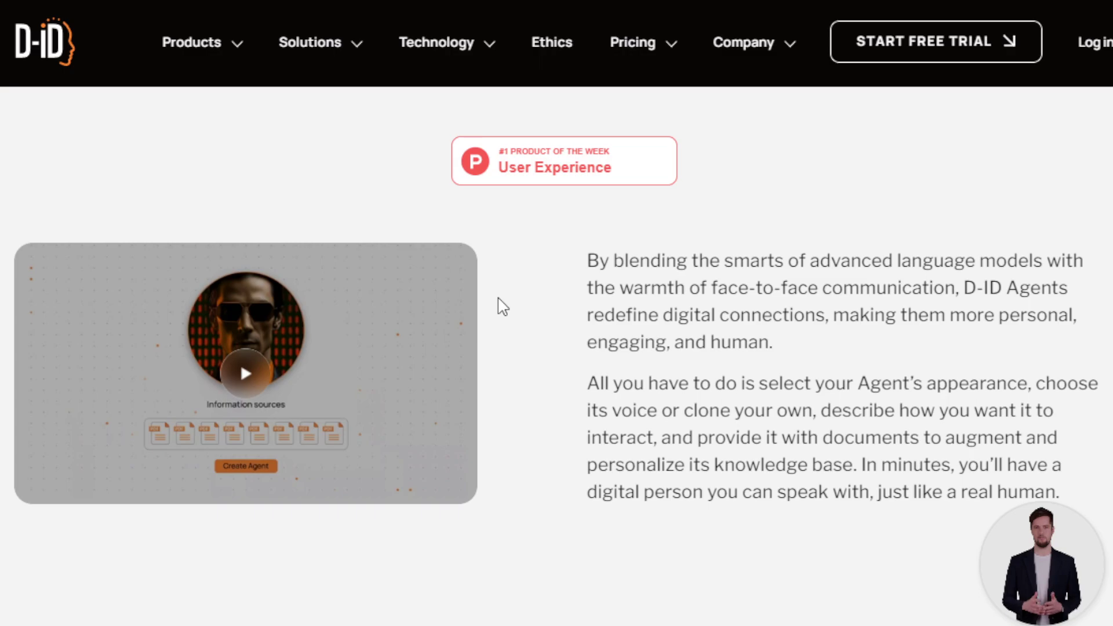
{"action": "scroll", "coordinate": [502, 306], "scroll_direction": "down", "scroll_amount": 7}
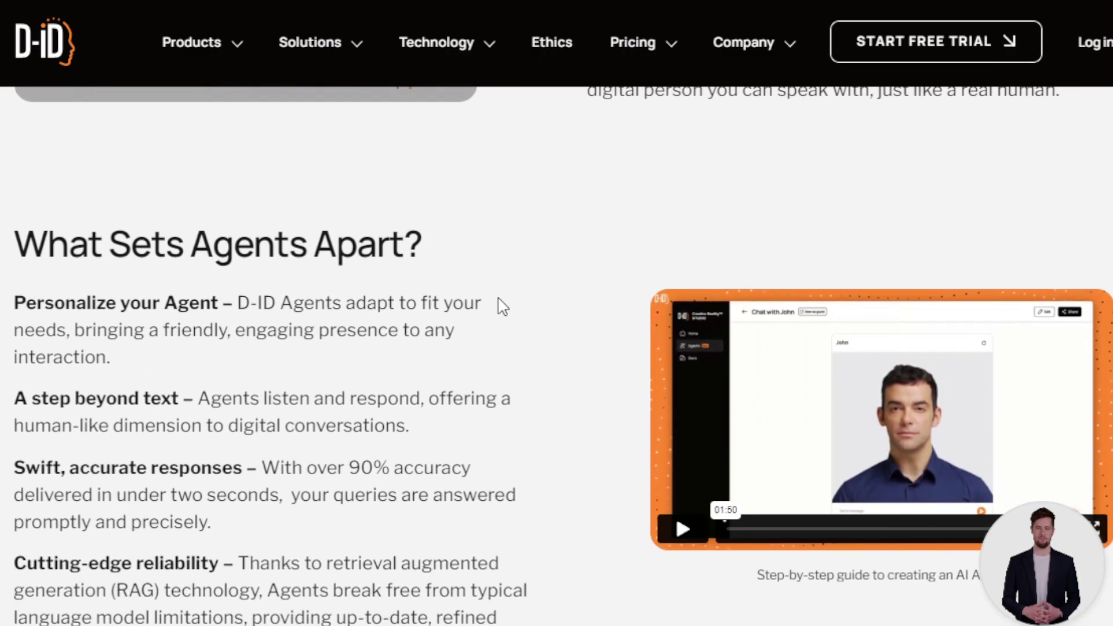
{"action": "scroll", "coordinate": [501, 306], "scroll_direction": "down", "scroll_amount": 2}
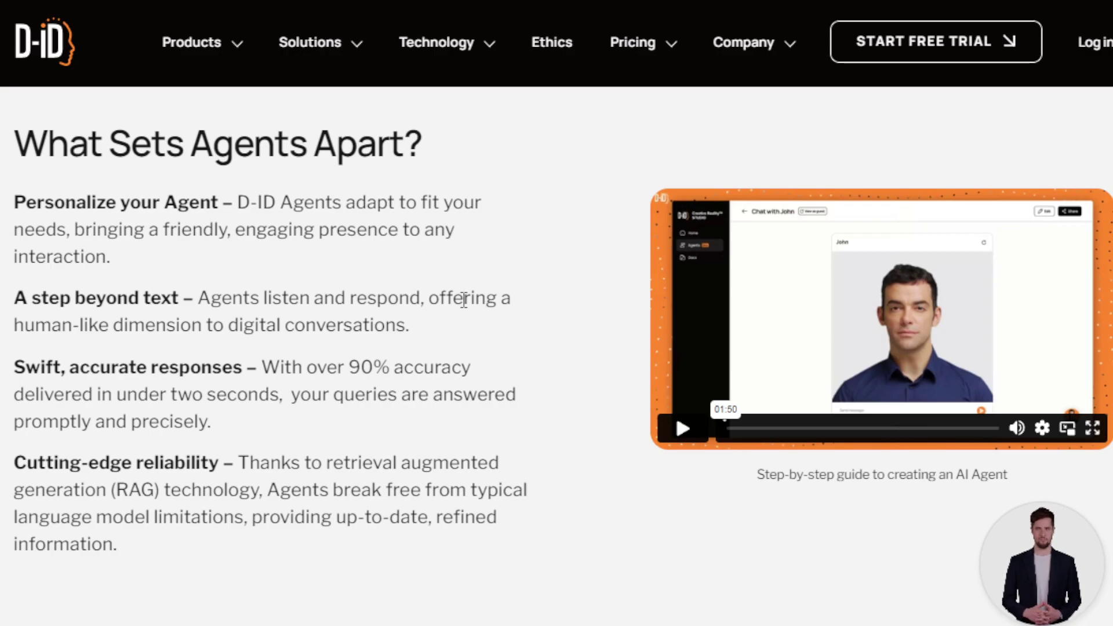
{"action": "scroll", "coordinate": [428, 341], "scroll_direction": "down", "scroll_amount": 2}
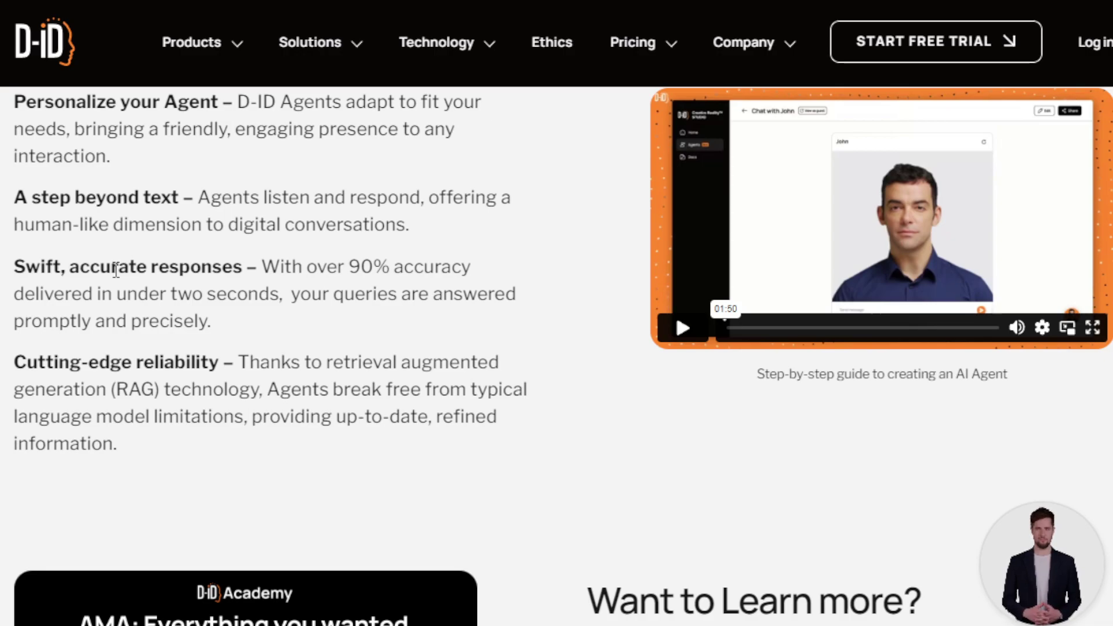
{"action": "scroll", "coordinate": [440, 353], "scroll_direction": "down", "scroll_amount": 3}
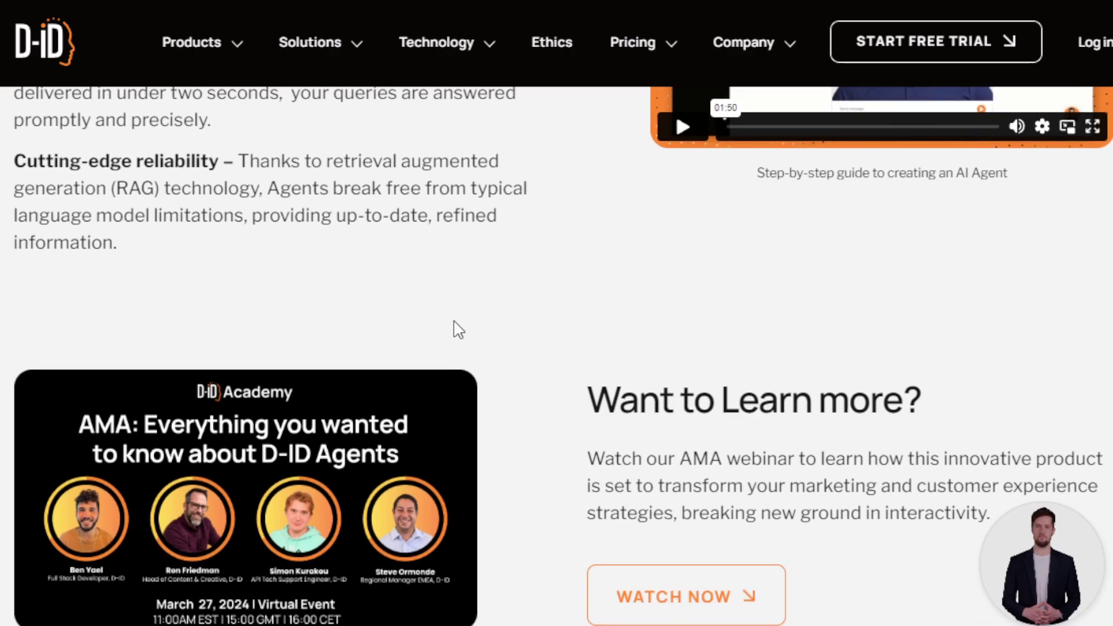
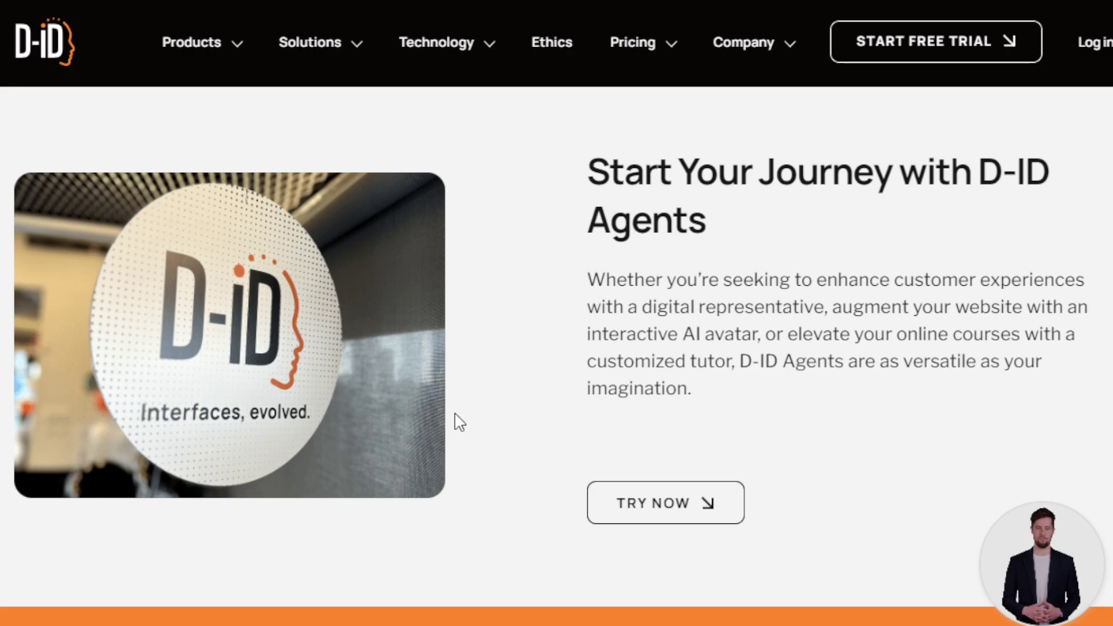
{"action": "scroll", "coordinate": [463, 402], "scroll_direction": "down", "scroll_amount": 15}
{"action": "scroll", "coordinate": [466, 510], "scroll_direction": "up", "scroll_amount": 5}
{"action": "scroll", "coordinate": [467, 505], "scroll_direction": "up", "scroll_amount": 10}
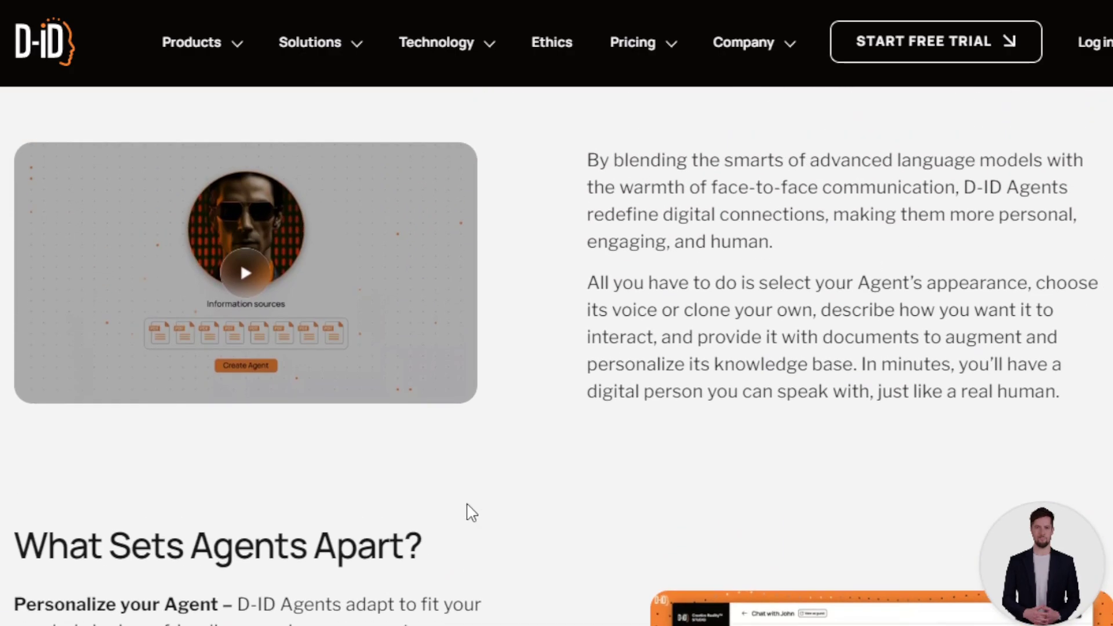
{"action": "scroll", "coordinate": [471, 512], "scroll_direction": "up", "scroll_amount": 5}
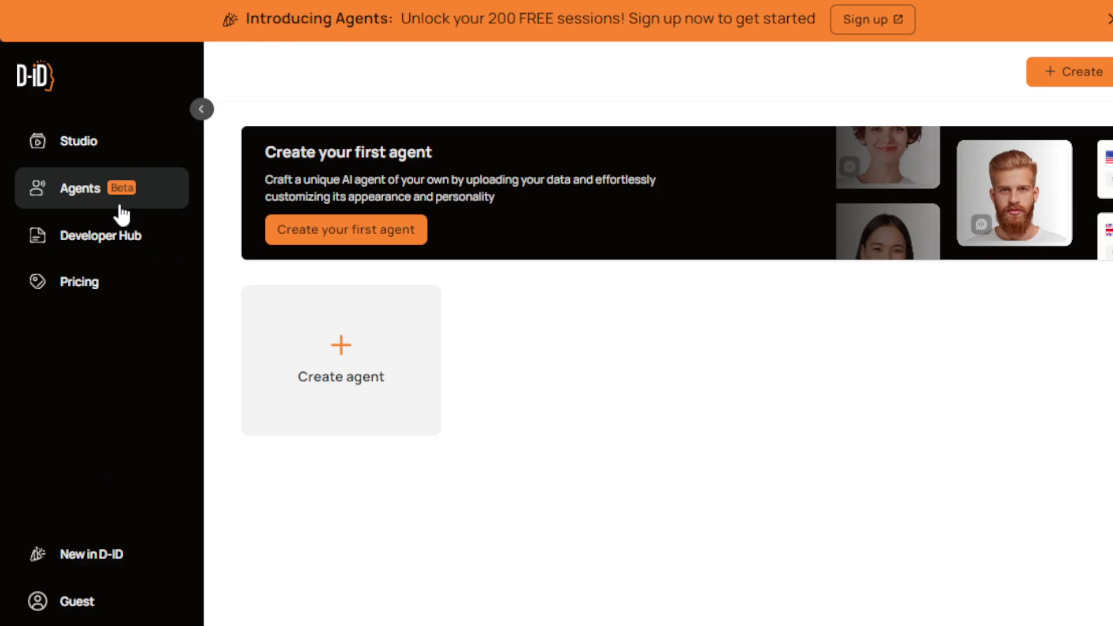
- Start creating a new agent and review the photo upload requirements and the standard avatars
{"action": "scroll", "coordinate": [628, 235], "scroll_direction": "down", "scroll_amount": 1}
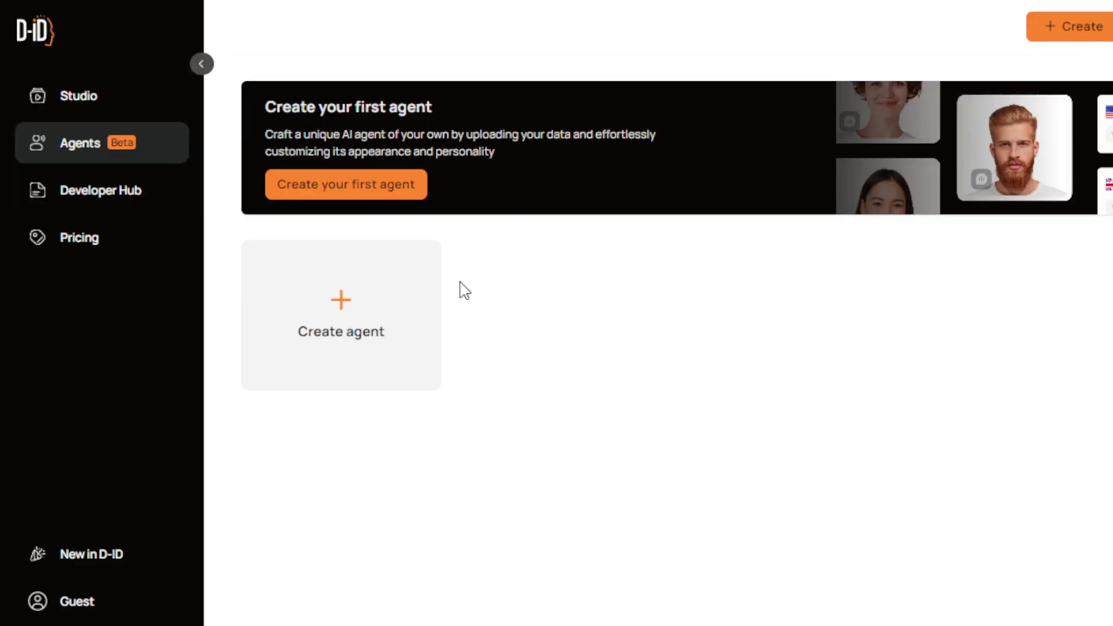
{"action": "left_click", "coordinate": [404, 322]}
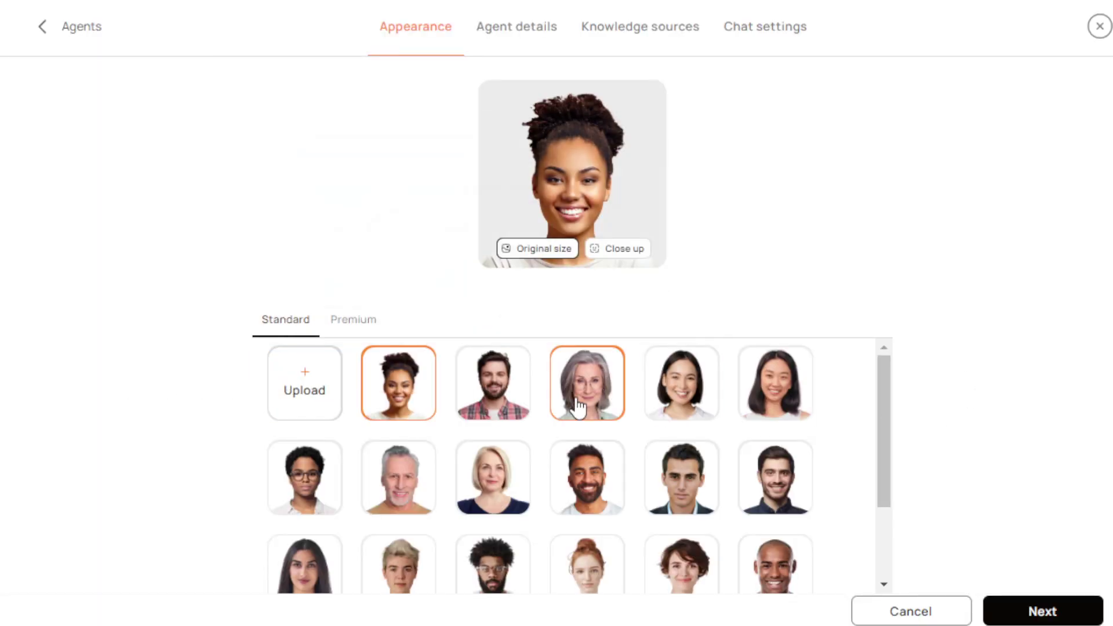
{"action": "mouse_move", "coordinate": [306, 394]}
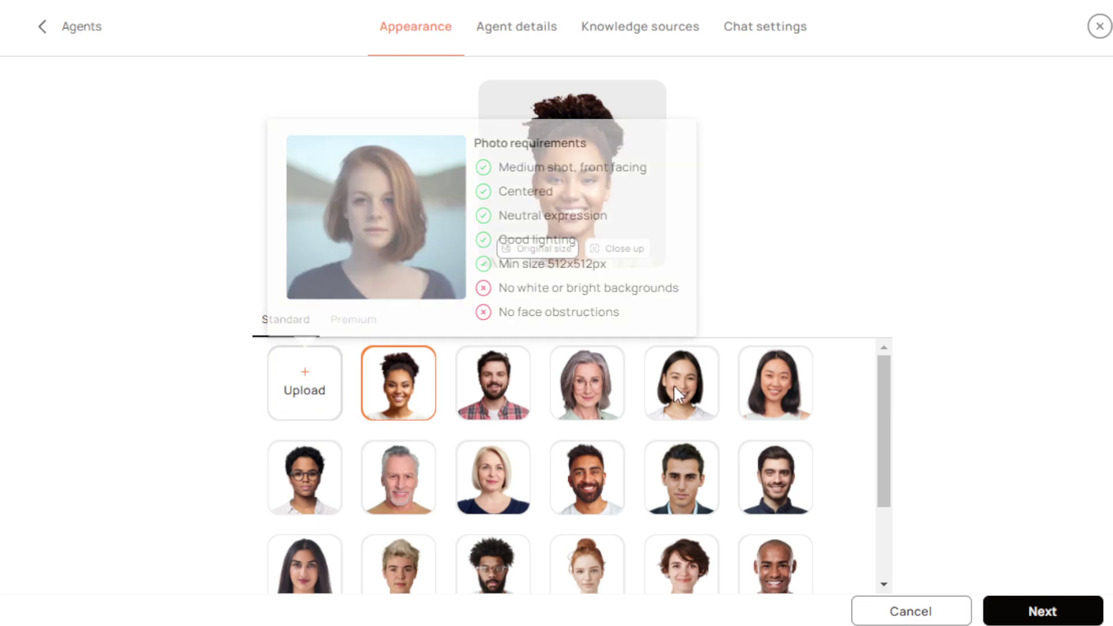
{"action": "scroll", "coordinate": [861, 440], "scroll_direction": "down", "scroll_amount": 3}
{"action": "scroll", "coordinate": [858, 493], "scroll_direction": "up", "scroll_amount": 3}
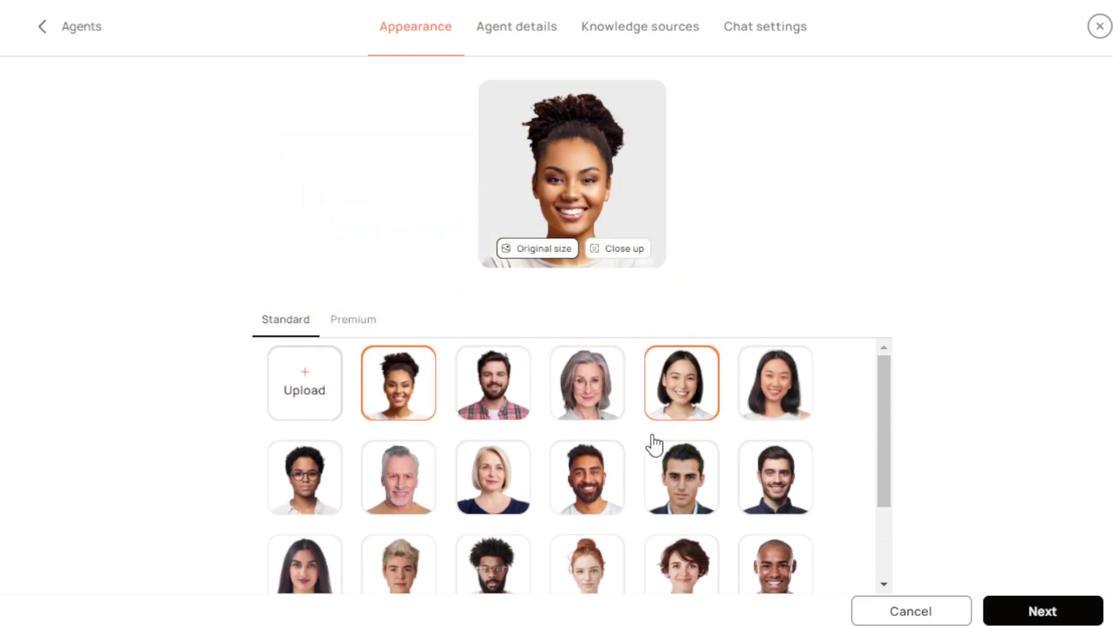
- Preview the bearded man in the plaid shirt as the agent's avatar and switch back to the smiling woman with the curly updo
{"action": "left_click", "coordinate": [570, 405]}
{"action": "left_click", "coordinate": [507, 423]}
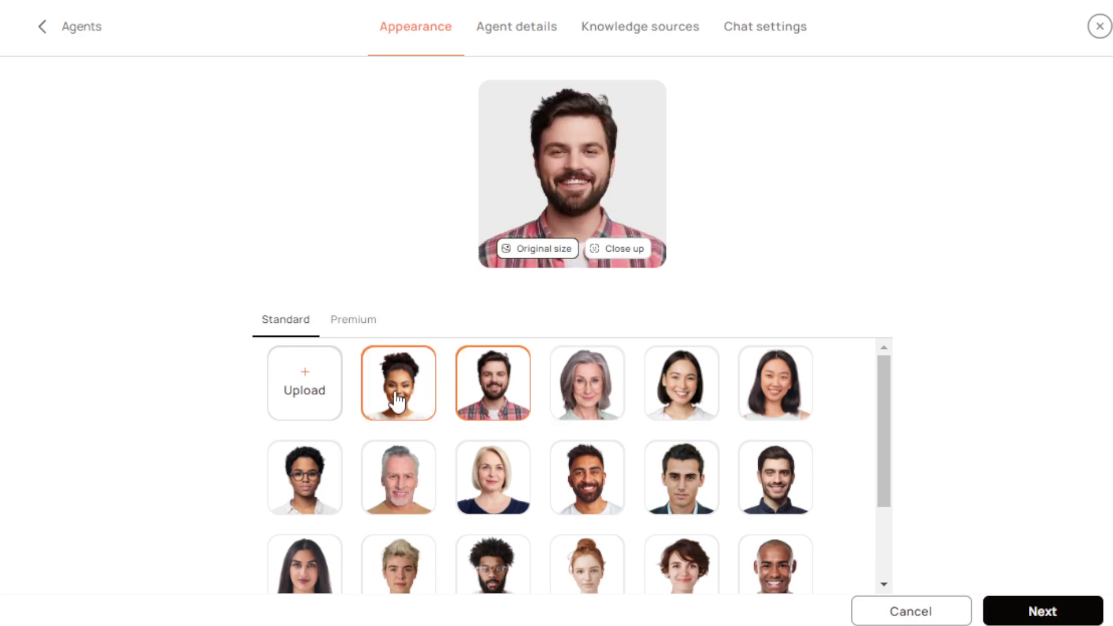
{"action": "left_click", "coordinate": [400, 394]}
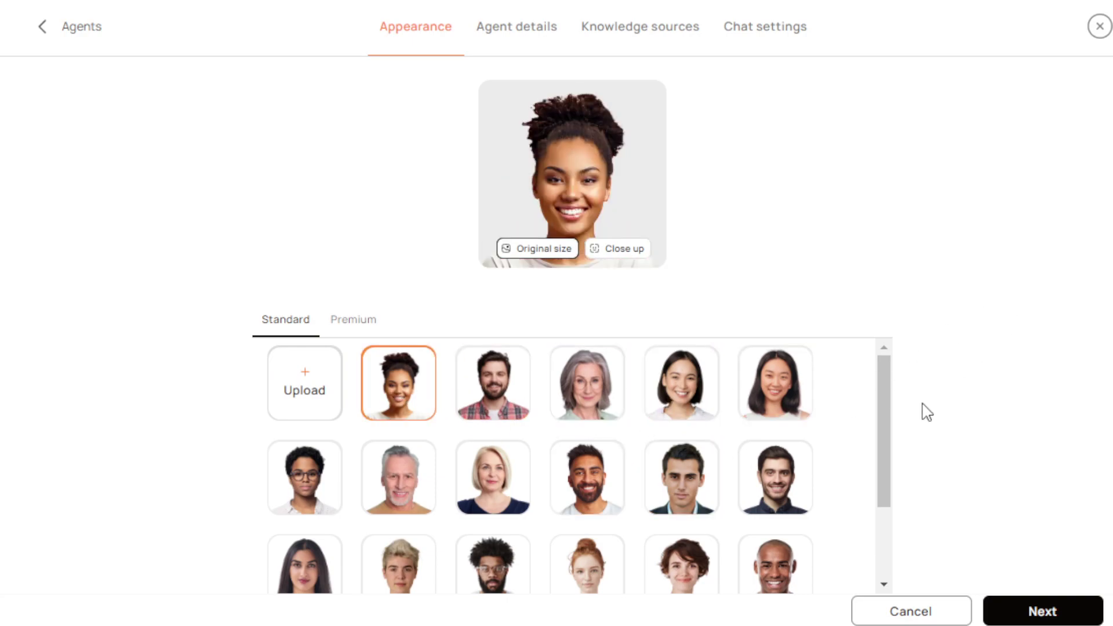
- Look at the premium avatars and return to the standard avatar collection
{"action": "left_click", "coordinate": [368, 324]}
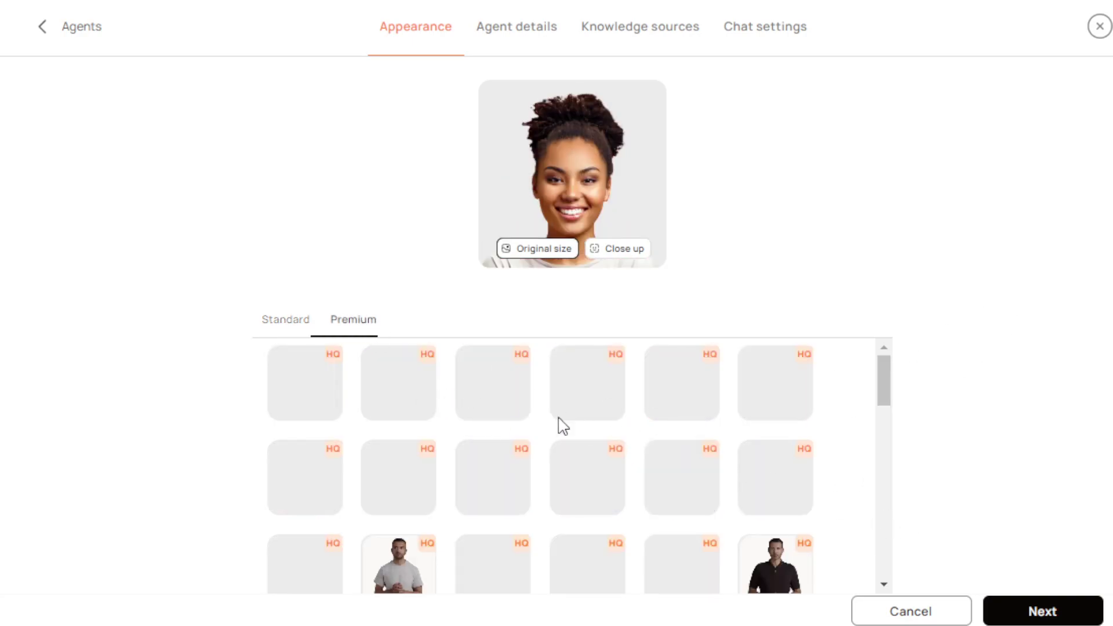
{"action": "left_click", "coordinate": [269, 324]}
{"action": "scroll", "coordinate": [878, 502], "scroll_direction": "down", "scroll_amount": 3}
{"action": "scroll", "coordinate": [542, 539], "scroll_direction": "up", "scroll_amount": 3}
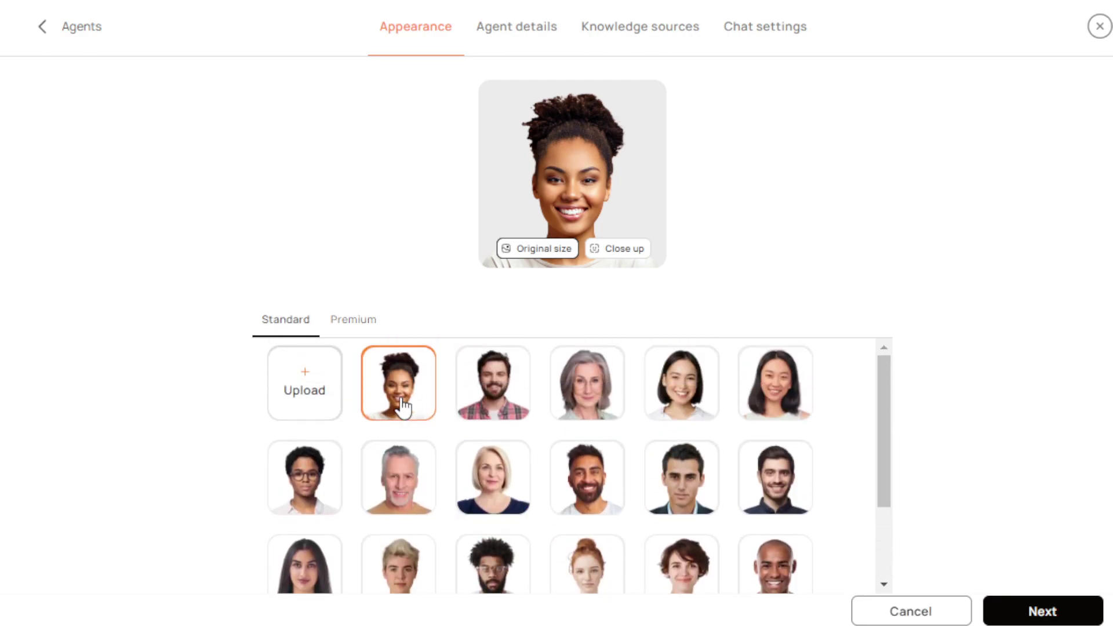
- Continue to the agent details with the chosen avatar, clear the preset language and look at the available languages
{"action": "left_click", "coordinate": [1049, 613]}
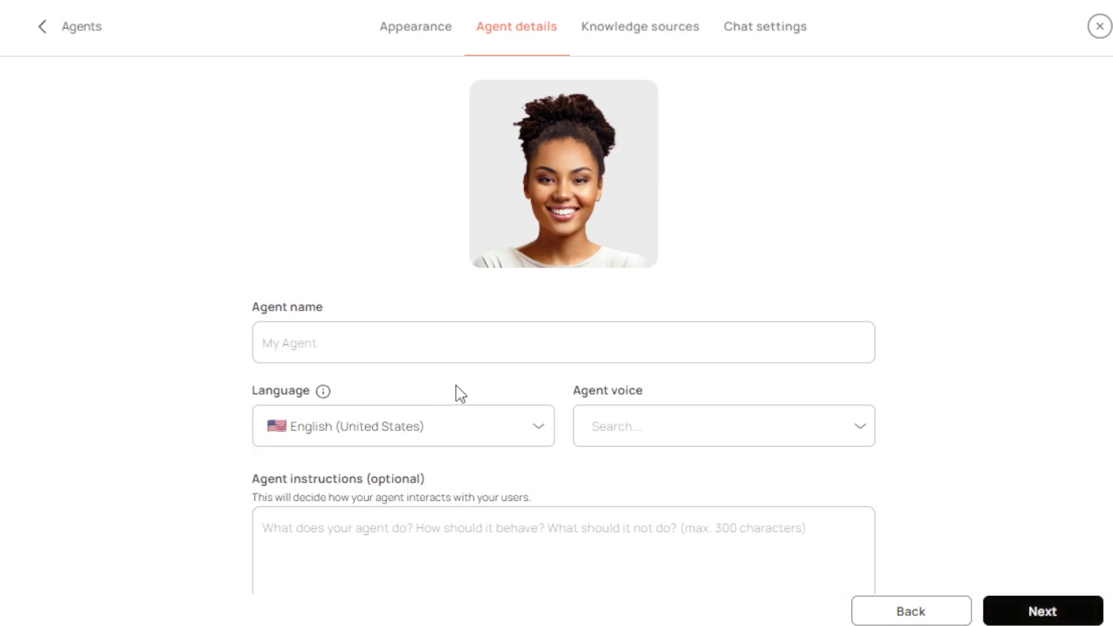
{"action": "left_click", "coordinate": [521, 426]}
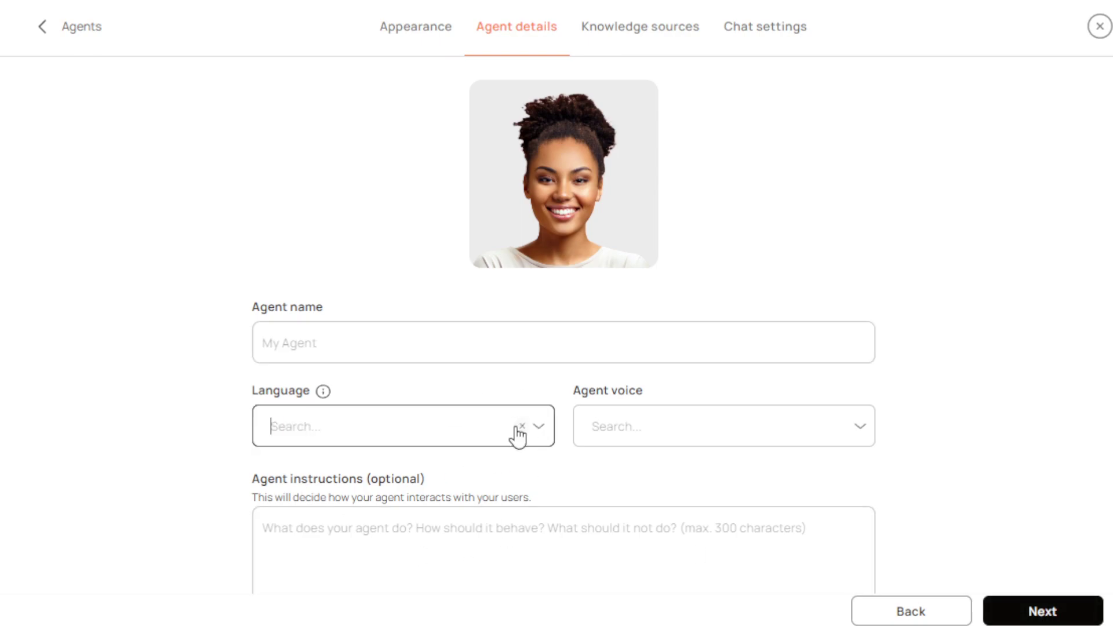
{"action": "left_click", "coordinate": [535, 436]}
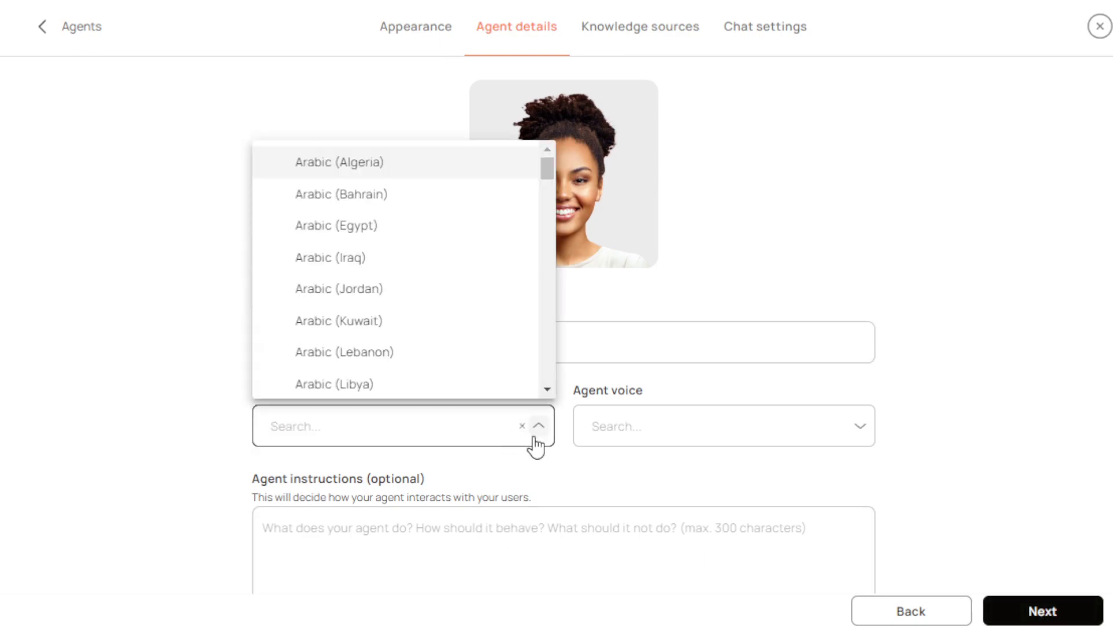
{"action": "left_click", "coordinate": [133, 295]}
- Check the agent voice options, including imported voices, and look over the optional agent instructions
{"action": "left_click", "coordinate": [874, 436]}
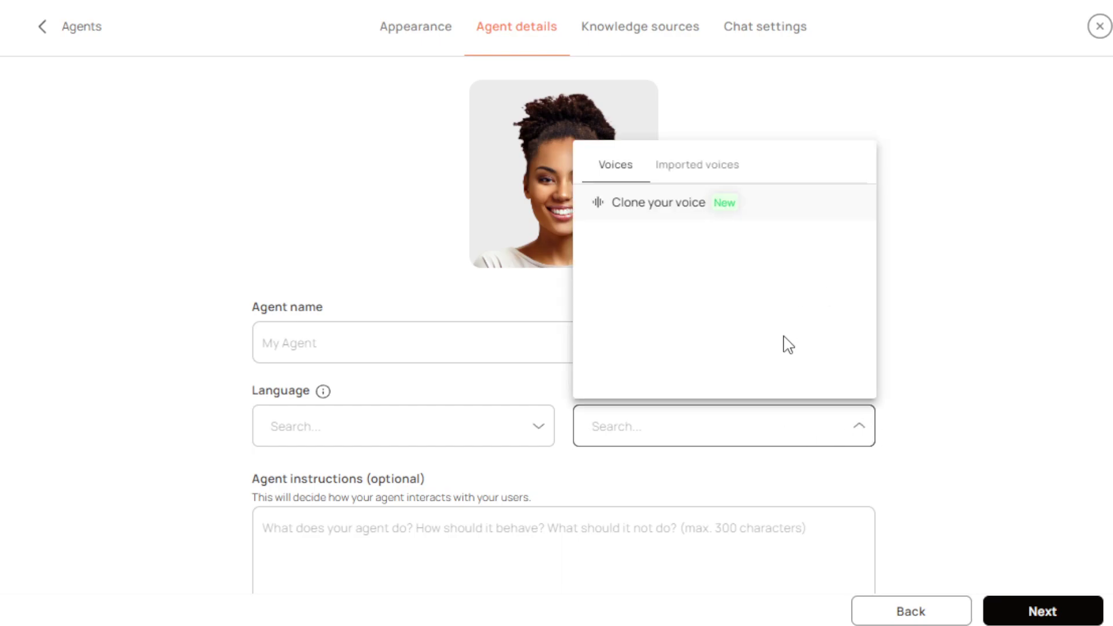
{"action": "left_click", "coordinate": [694, 165]}
{"action": "left_click", "coordinate": [633, 180]}
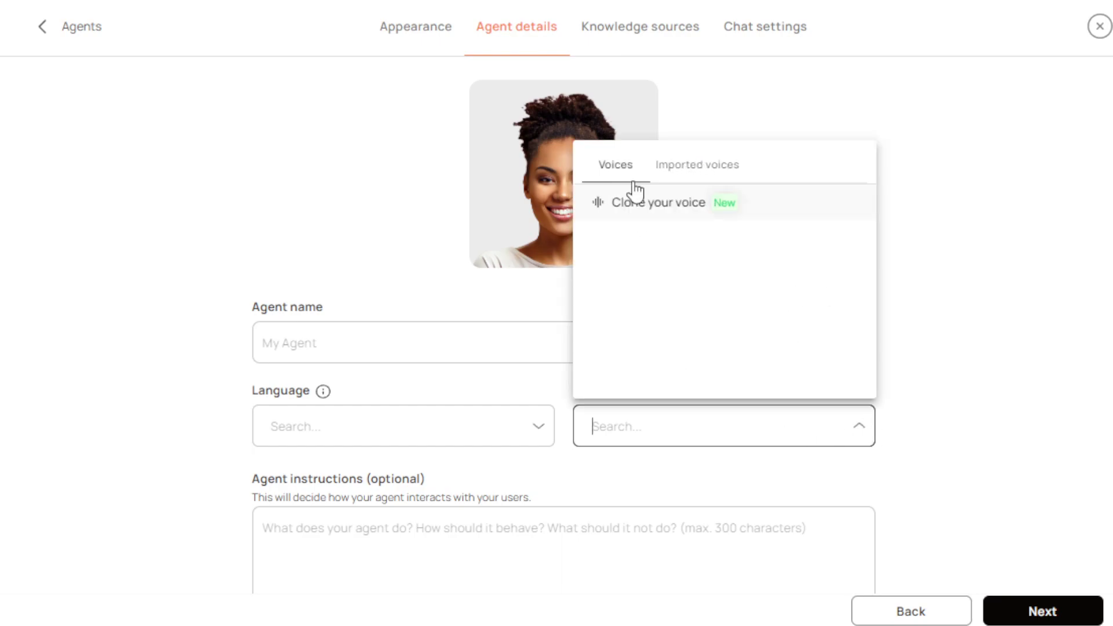
{"action": "left_click", "coordinate": [986, 274]}
{"action": "scroll", "coordinate": [986, 273], "scroll_direction": "down", "scroll_amount": 1}
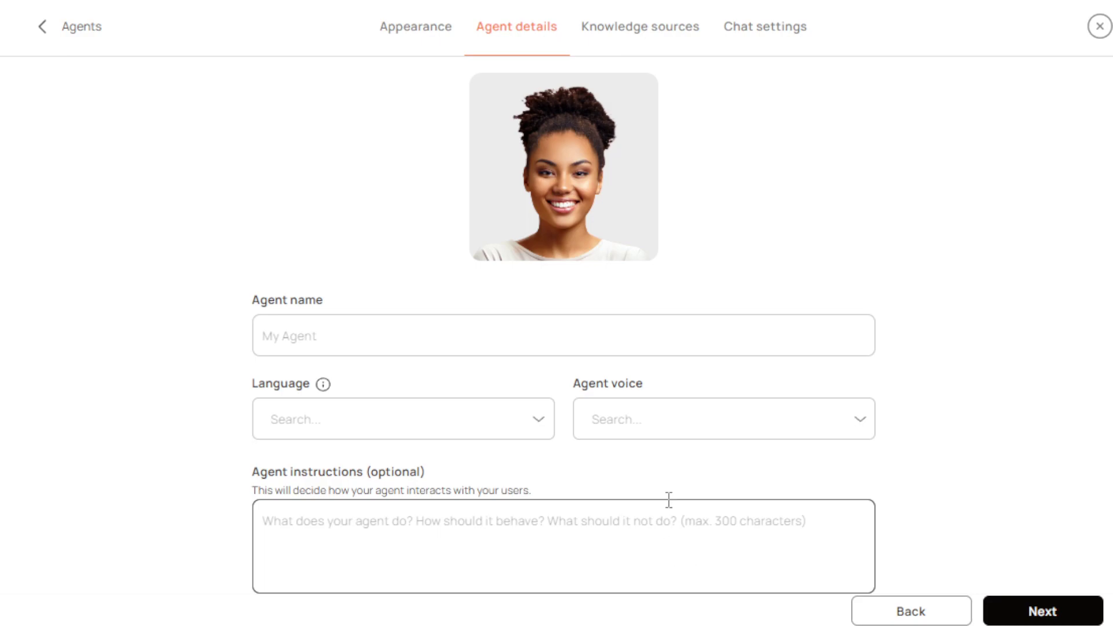
- Review the agent's knowledge sources, trying the Grounded option for grounding and switching back to Hybrid
{"action": "left_click", "coordinate": [641, 37]}
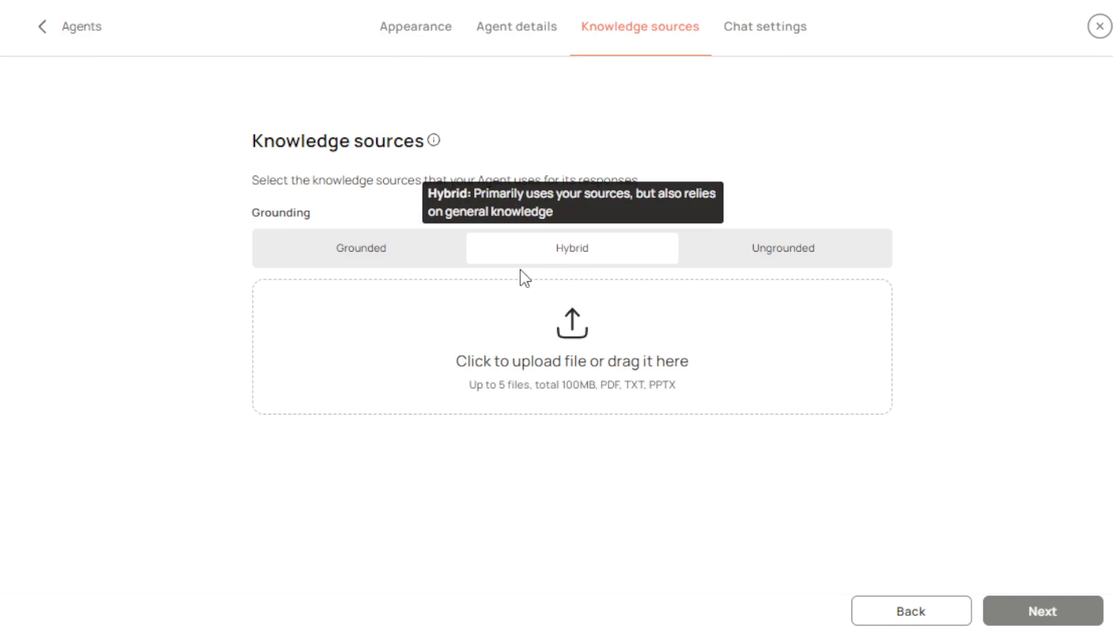
{"action": "left_click", "coordinate": [385, 263]}
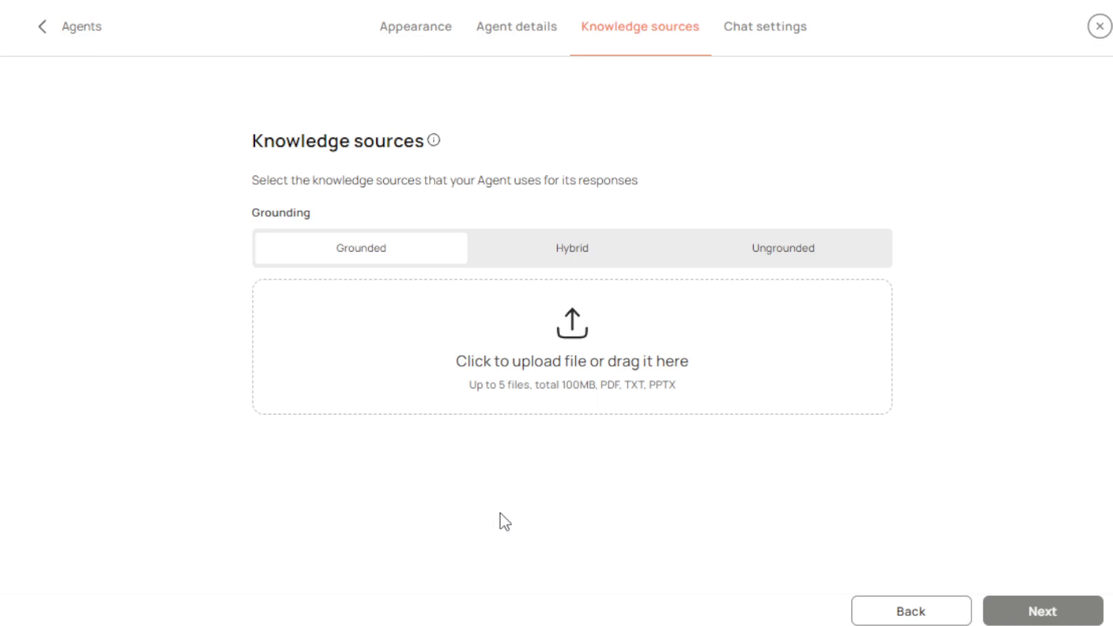
{"action": "left_click", "coordinate": [566, 245]}
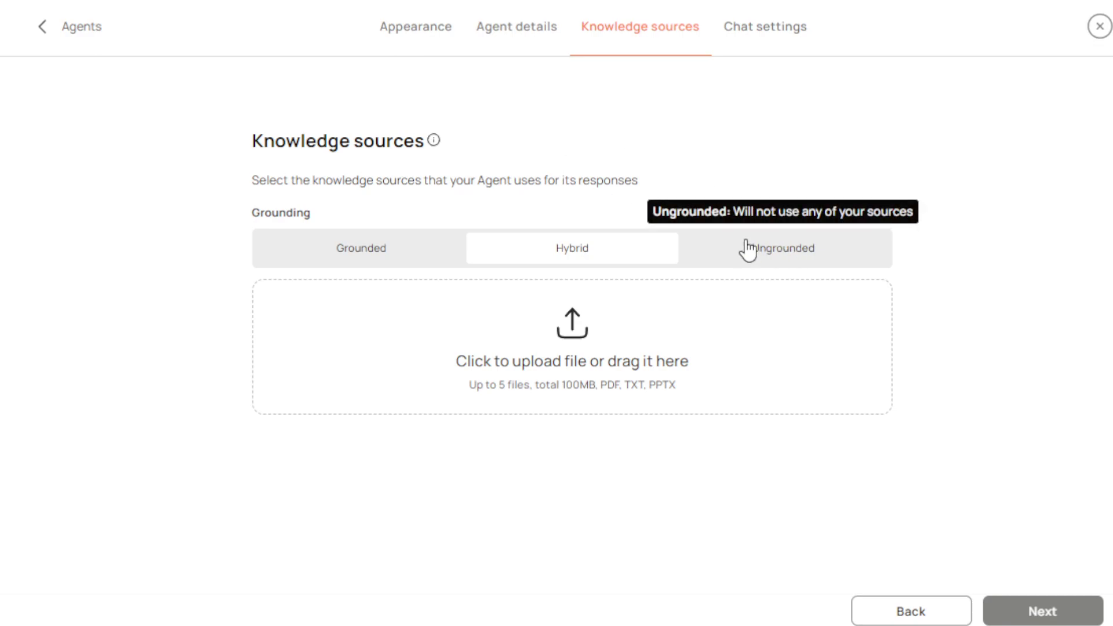
- Review the welcome message and starter questions in the chat settings, and leave the agent setup
{"action": "left_click", "coordinate": [778, 46]}
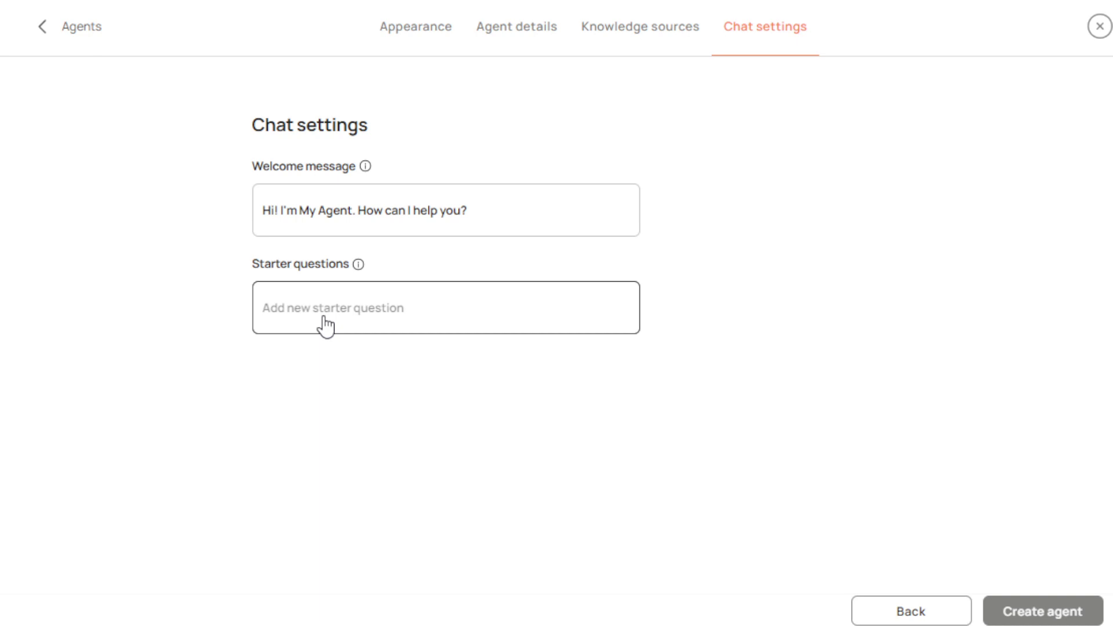
{"action": "left_click", "coordinate": [43, 36]}
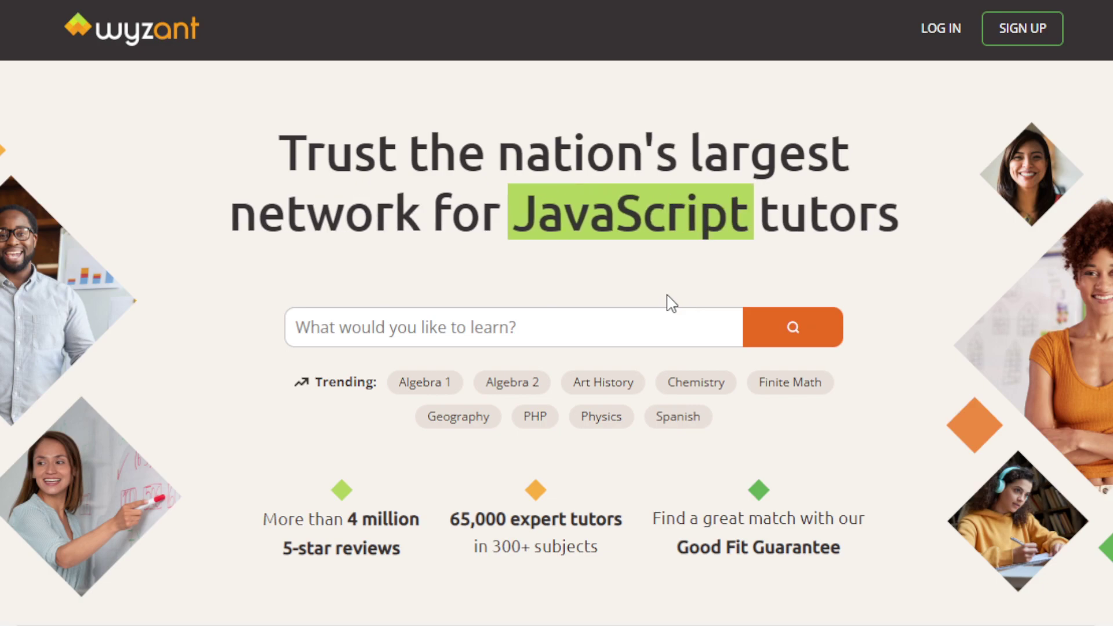
- On the Wyzant website, browse the tutors for the trending subject Chemistry and return to the home page
{"action": "left_click", "coordinate": [681, 397]}
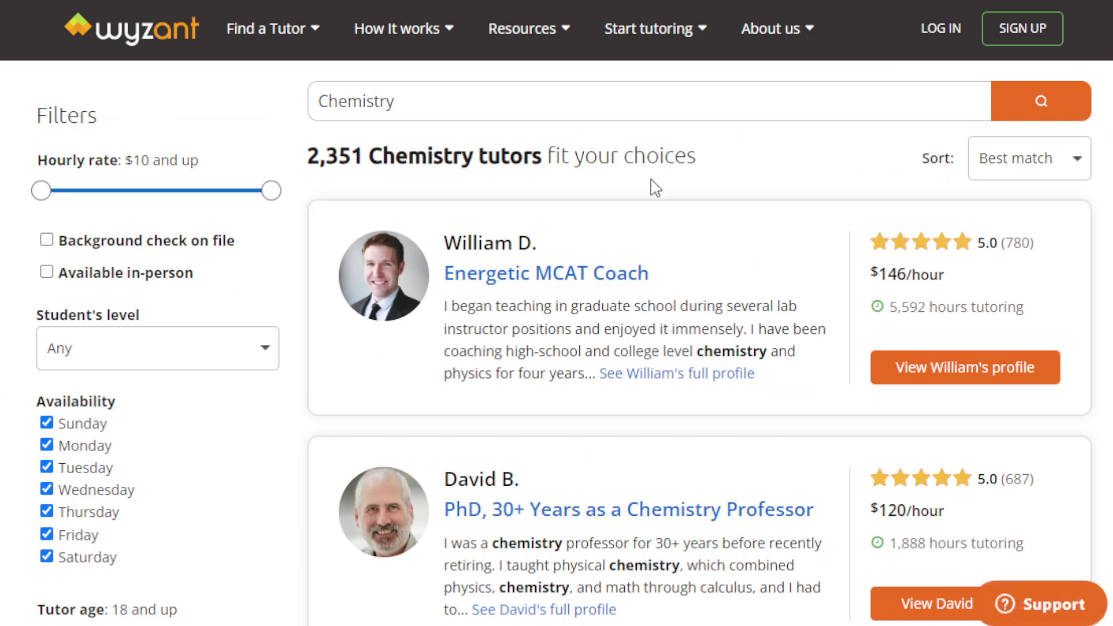
{"action": "scroll", "coordinate": [403, 303], "scroll_direction": "down", "scroll_amount": 12}
{"action": "scroll", "coordinate": [298, 406], "scroll_direction": "up", "scroll_amount": 12}
{"action": "left_click", "coordinate": [165, 38]}
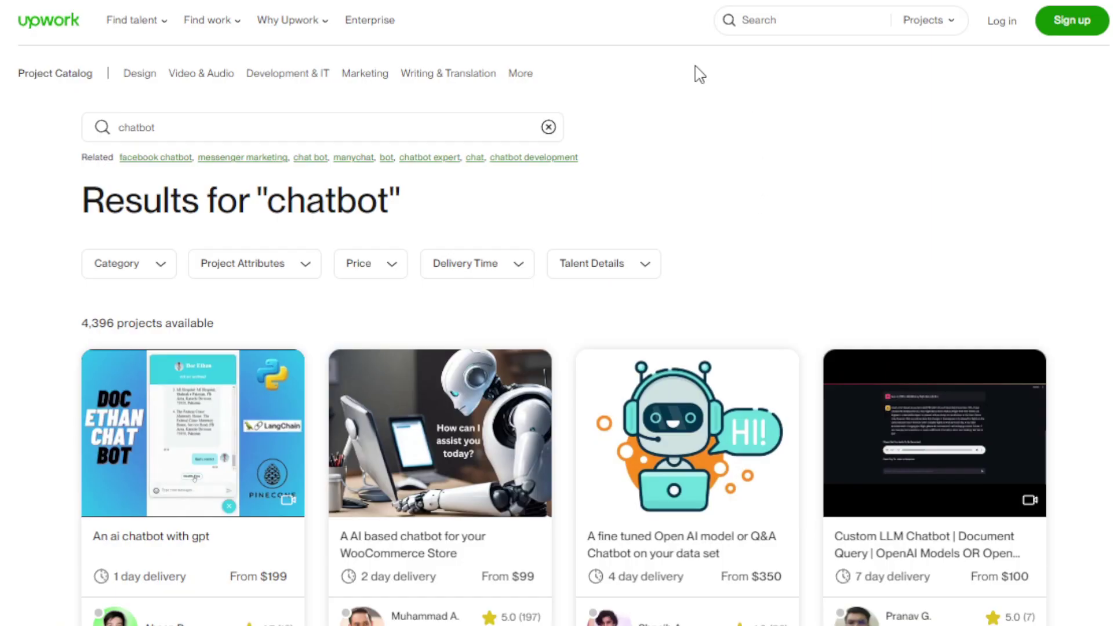
- Browse the chatbot project listings on Upwork, comparing the services offered, their prices and delivery times
{"action": "scroll", "coordinate": [567, 241], "scroll_direction": "down", "scroll_amount": 3}
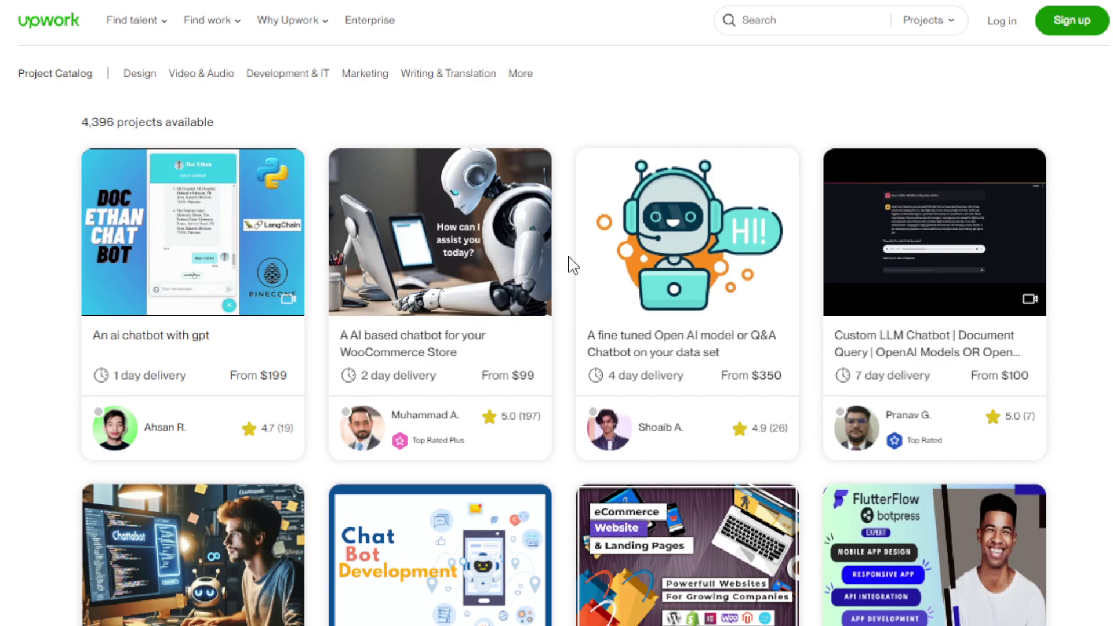
{"action": "scroll", "coordinate": [568, 271], "scroll_direction": "down", "scroll_amount": 2}
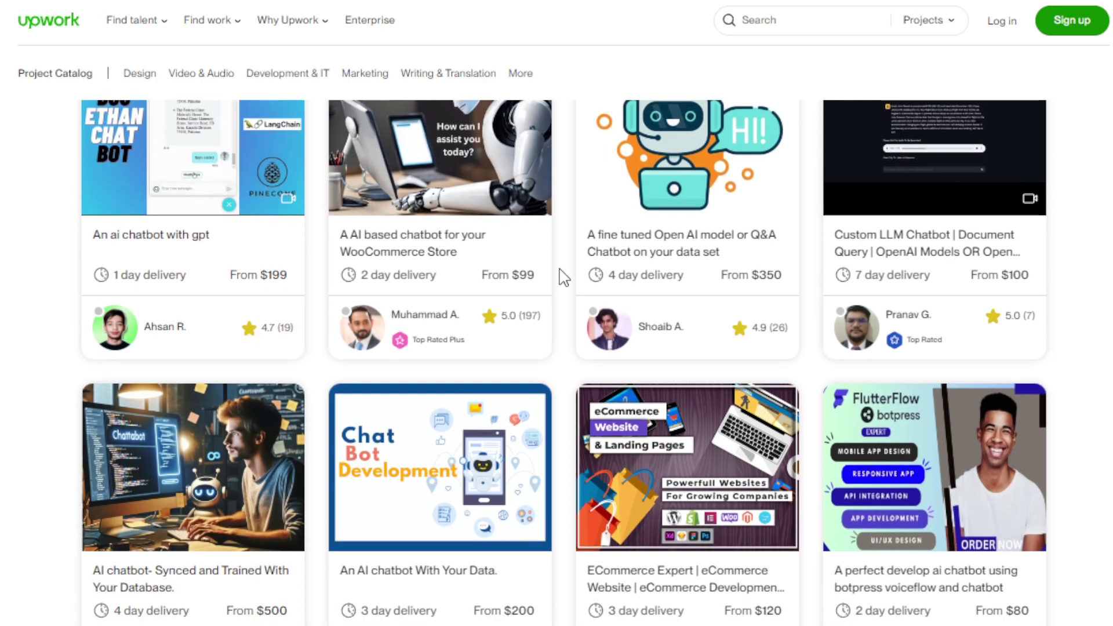
{"action": "scroll", "coordinate": [564, 277], "scroll_direction": "down", "scroll_amount": 2}
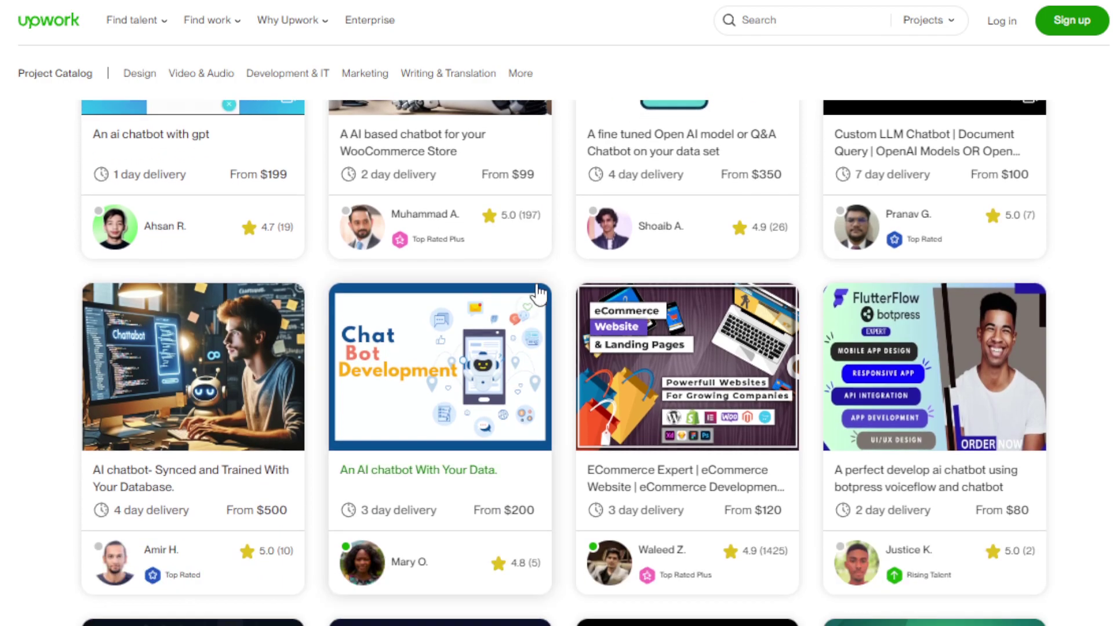
{"action": "scroll", "coordinate": [572, 279], "scroll_direction": "up", "scroll_amount": 2}
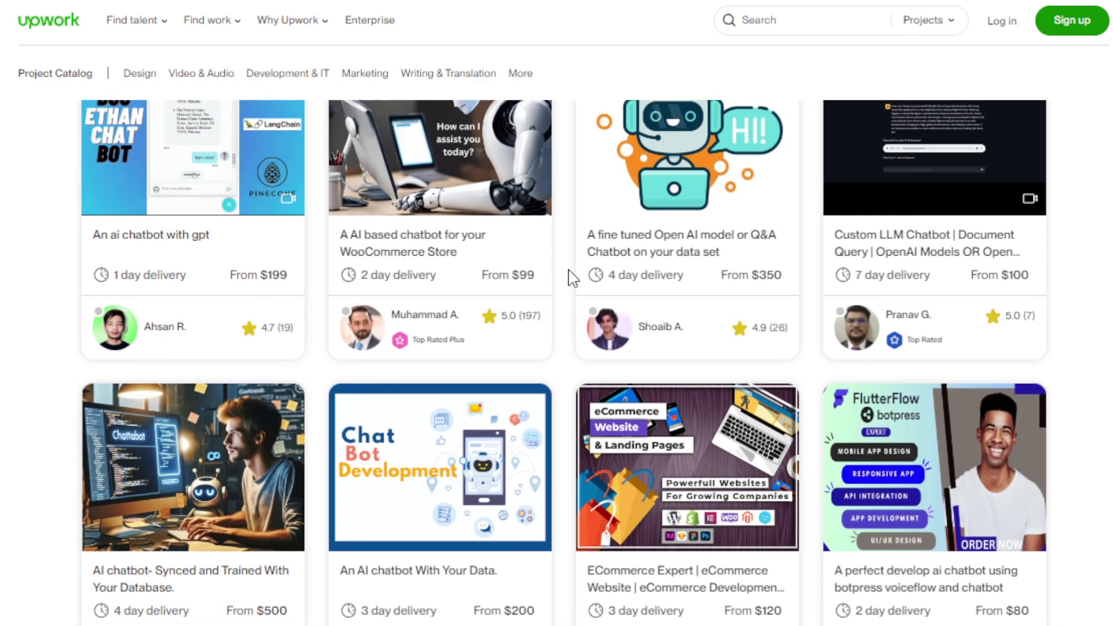